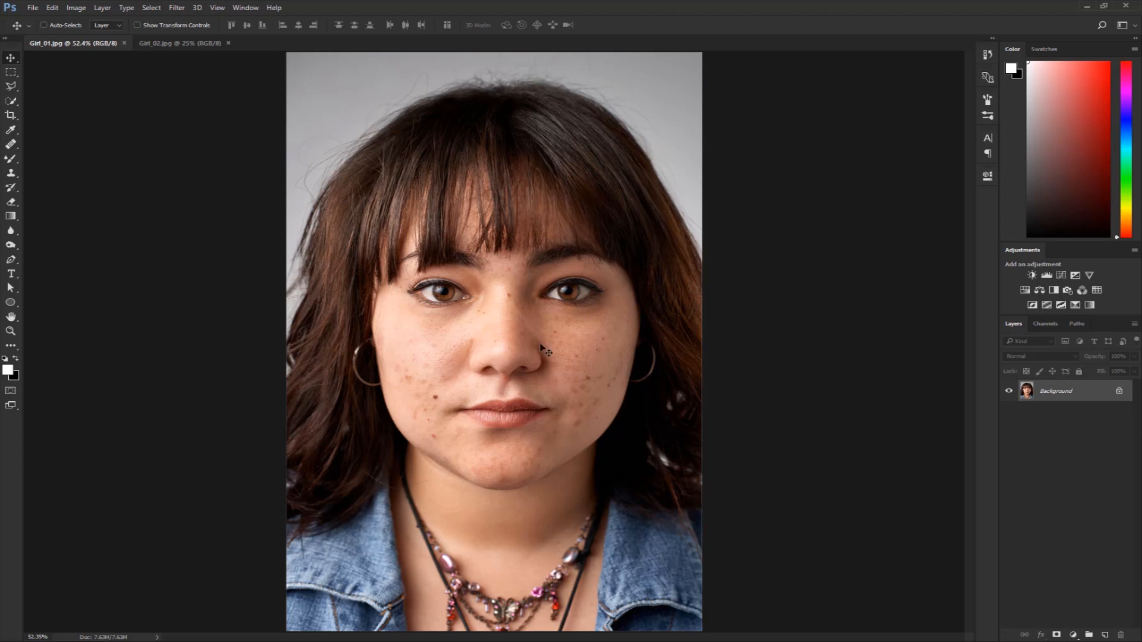
Convert the locked Background into the editable Layer 0 and add a new empty layer above it.
scroll(500, 357, "up", 5)
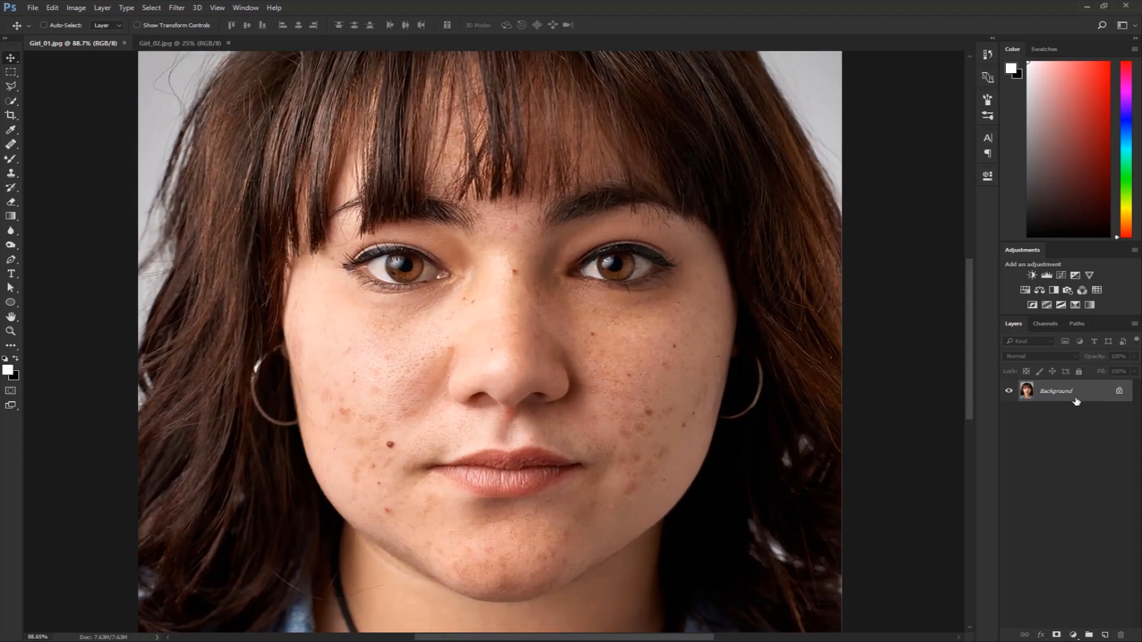
double_click(1063, 394)
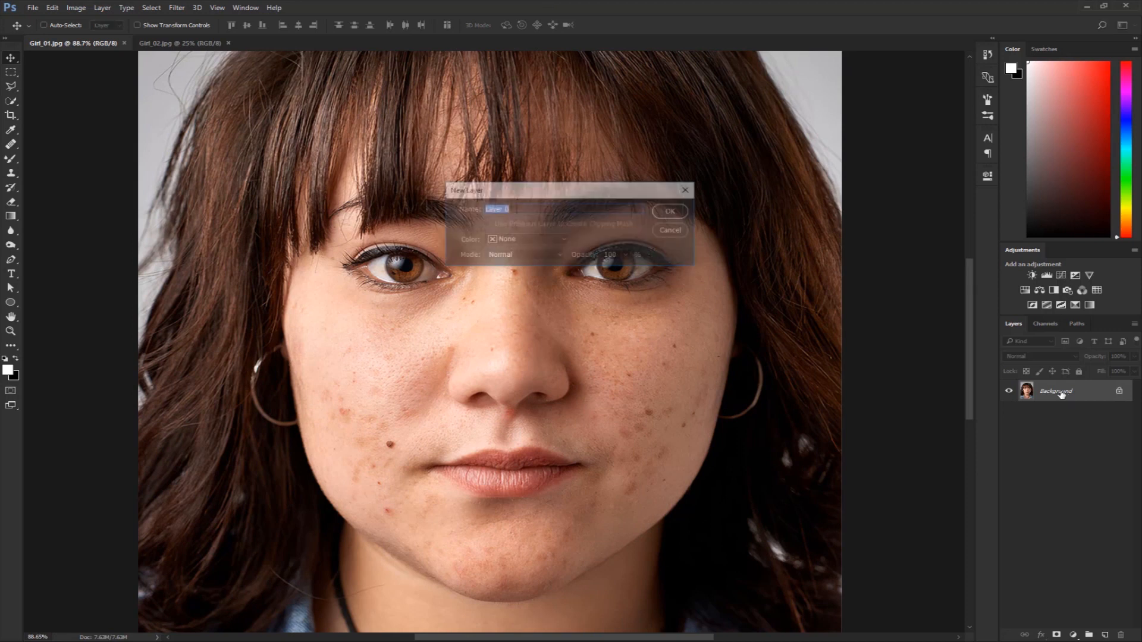
left_click(659, 212)
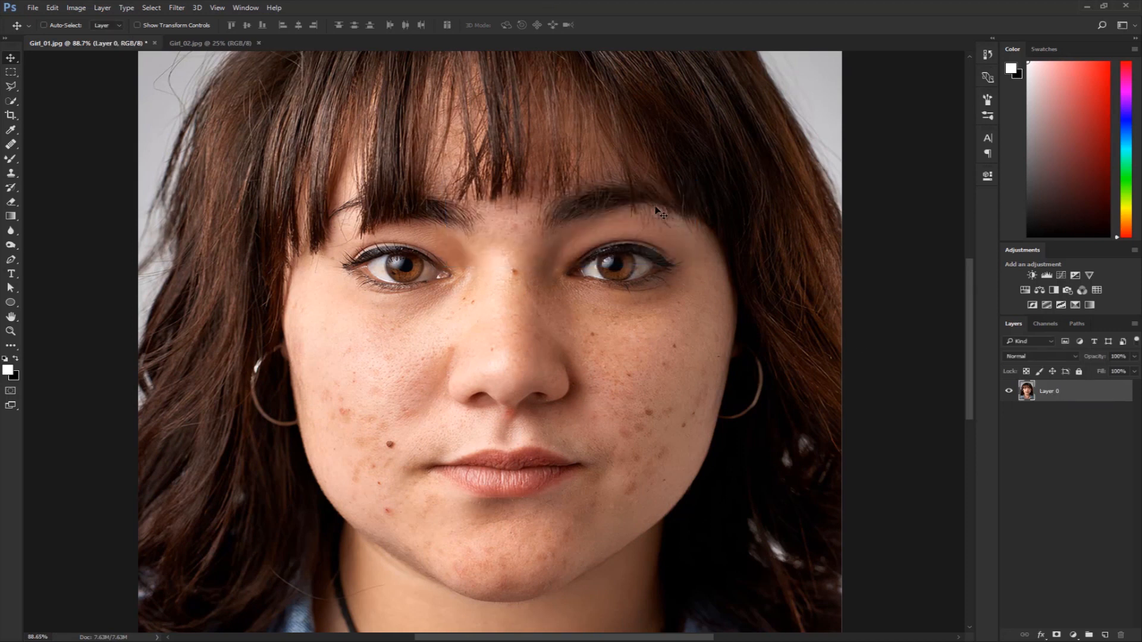
left_click(1105, 636)
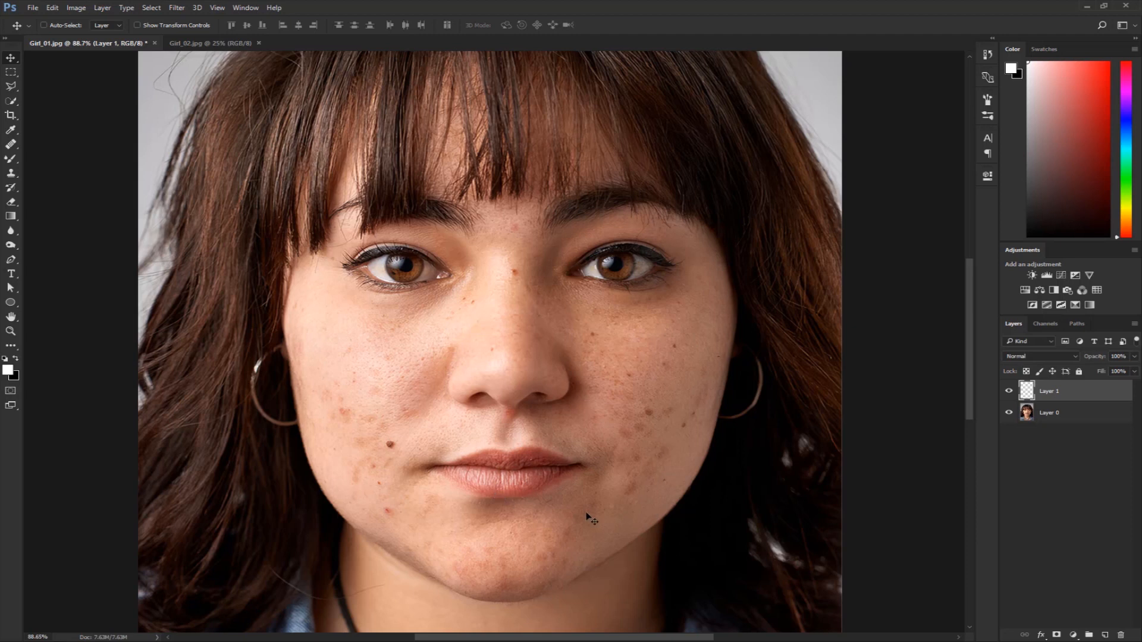
Add a Black & White adjustment layer on top and set its Reds to -75 to emphasize the skin blemishes.
left_click(1074, 634)
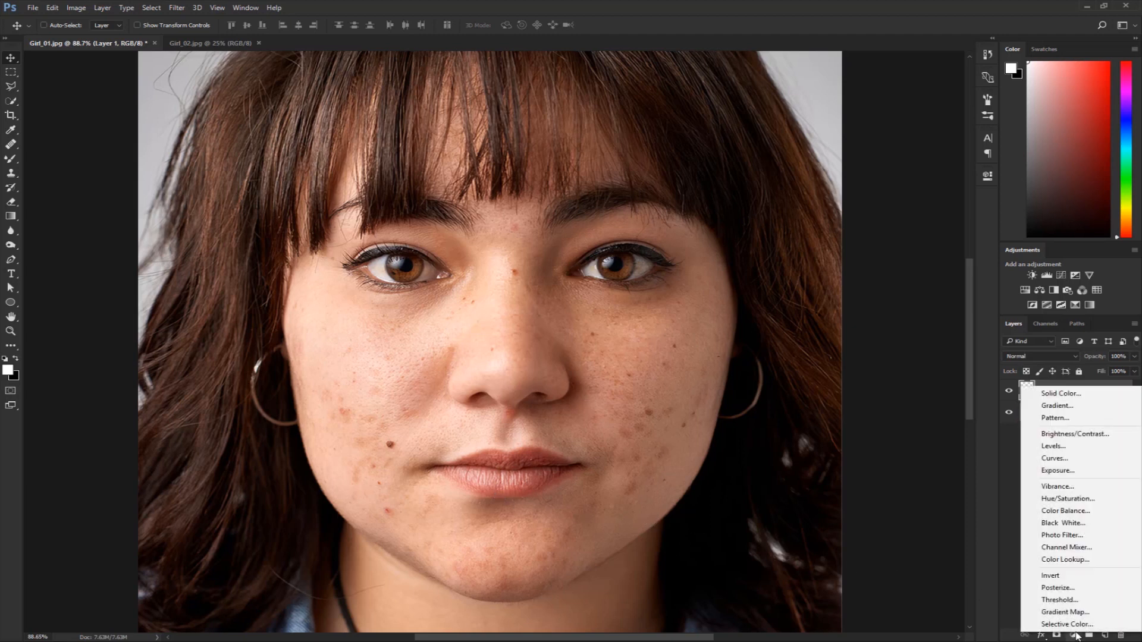
left_click(1074, 637)
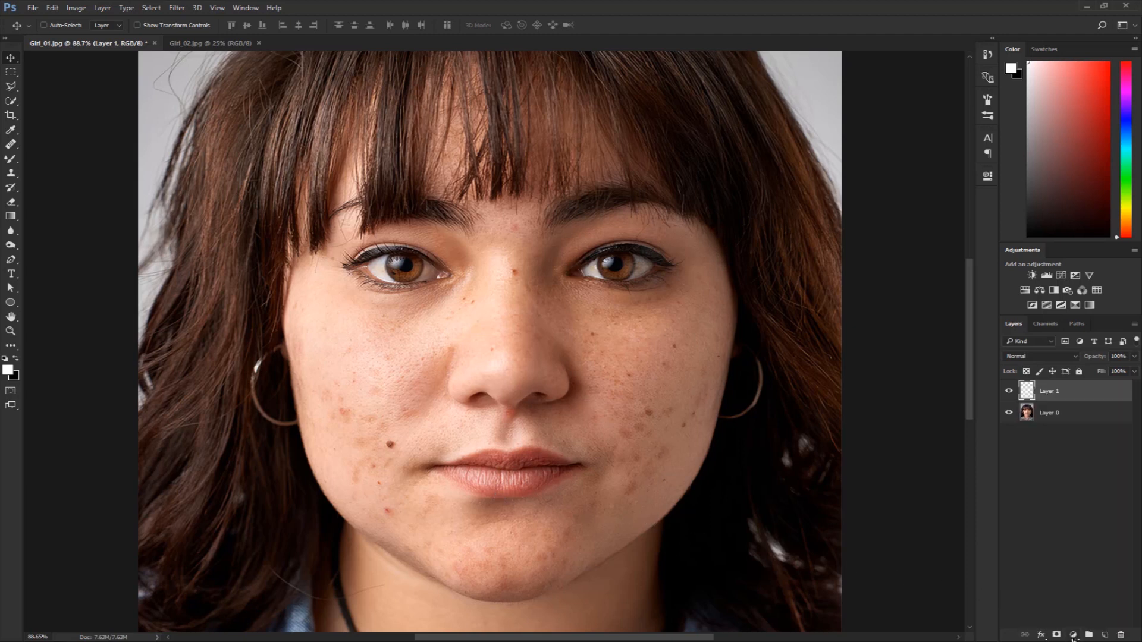
left_click(1073, 636)
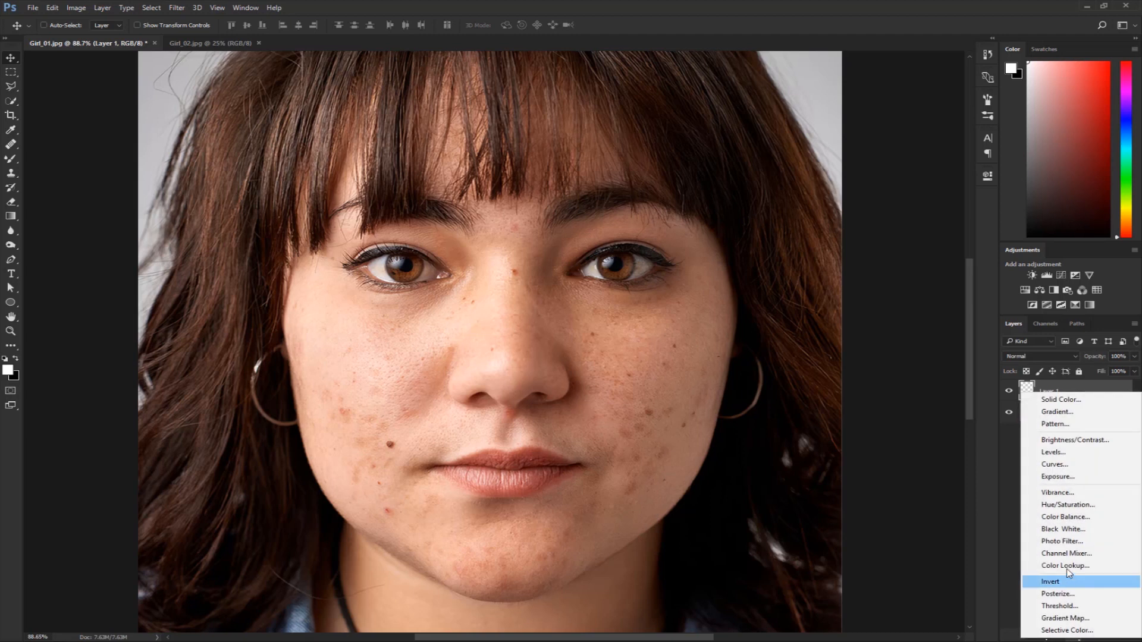
left_click(1057, 530)
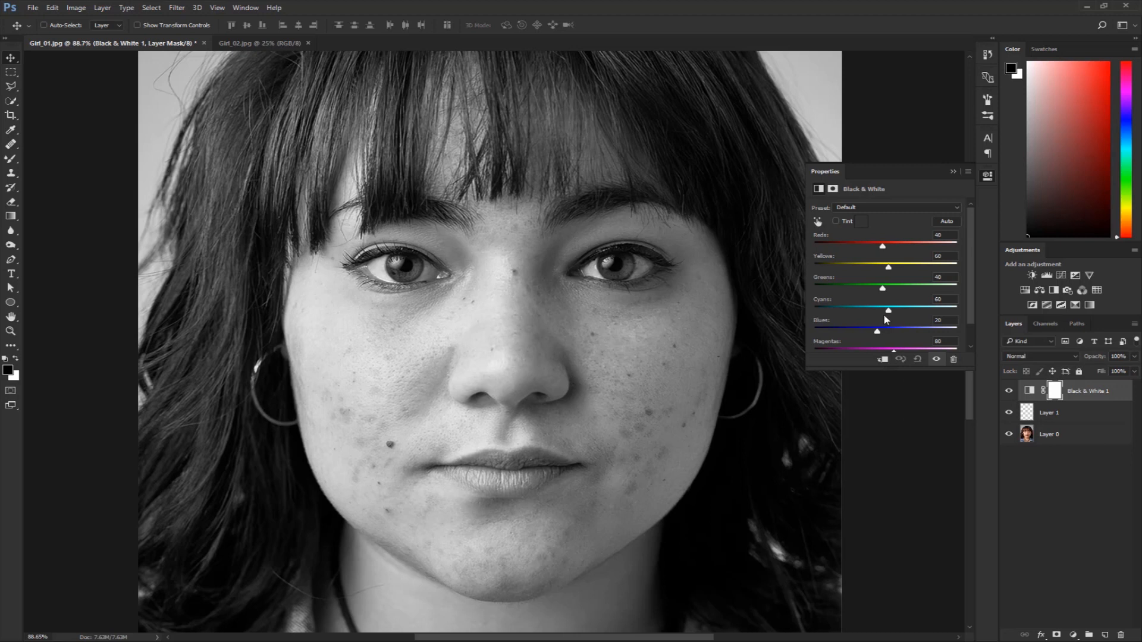
left_click_drag(883, 248, 850, 247)
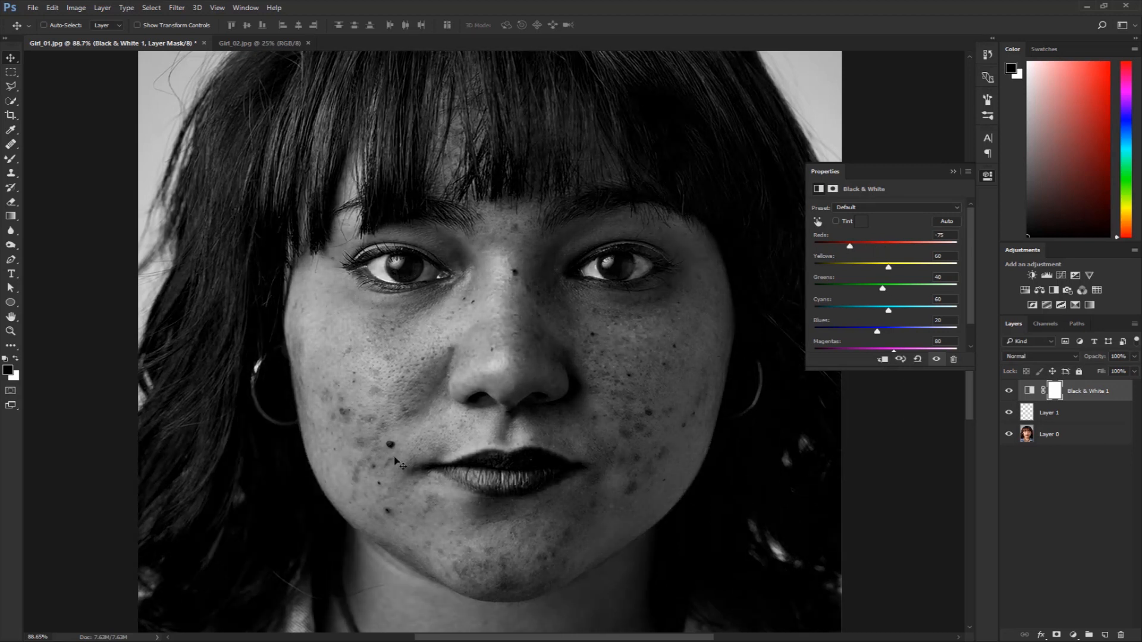
scroll(741, 435, "down", 3)
left_click_drag(606, 341, 603, 409)
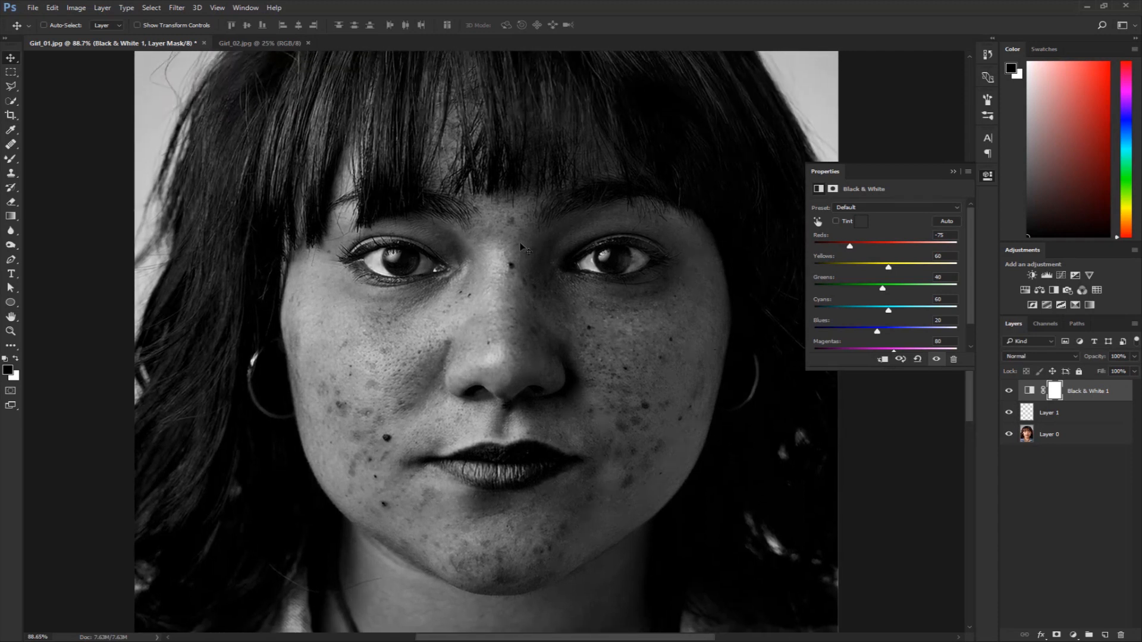
left_click(987, 176)
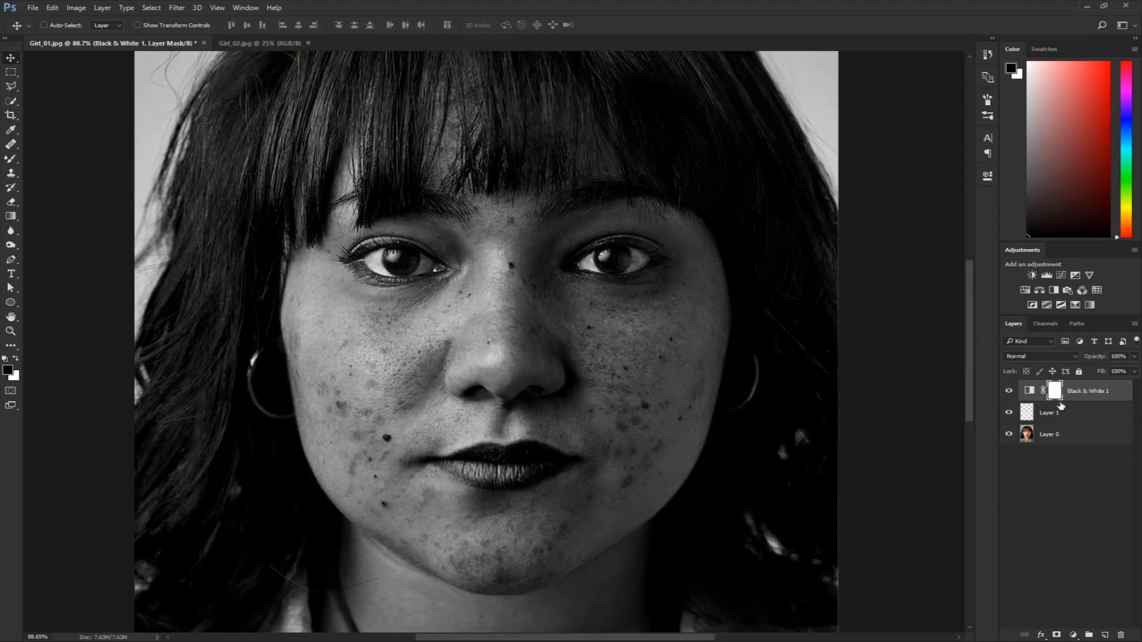
Select the empty Layer 1 and compare the portrait with the Black & White adjustment hidden and shown.
left_click(1034, 410)
left_click(1005, 391)
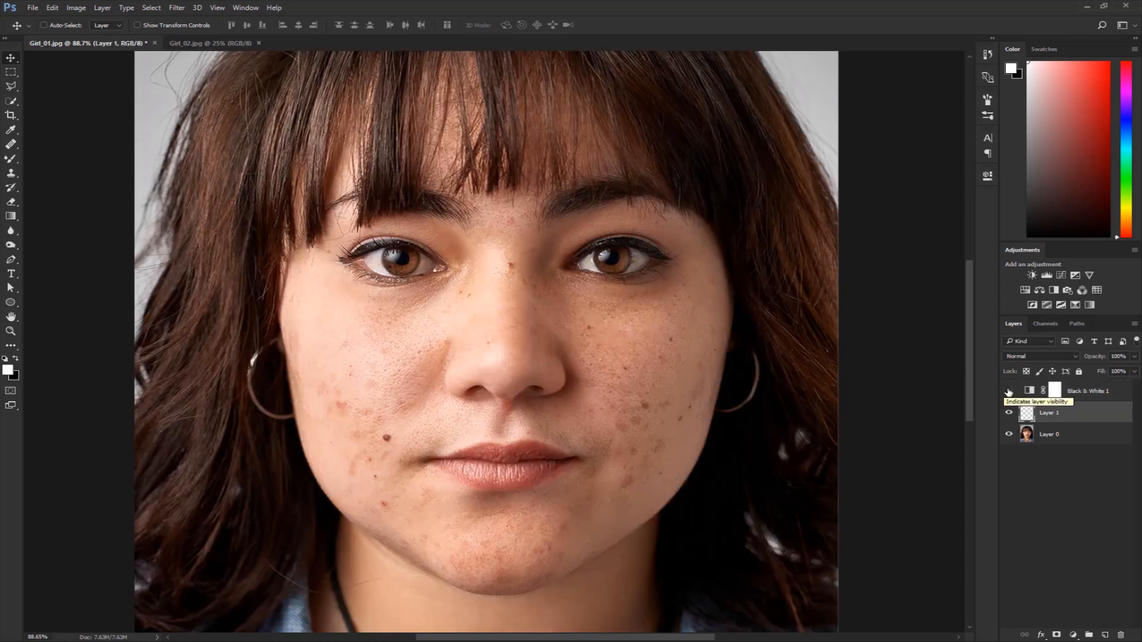
left_click(1009, 392)
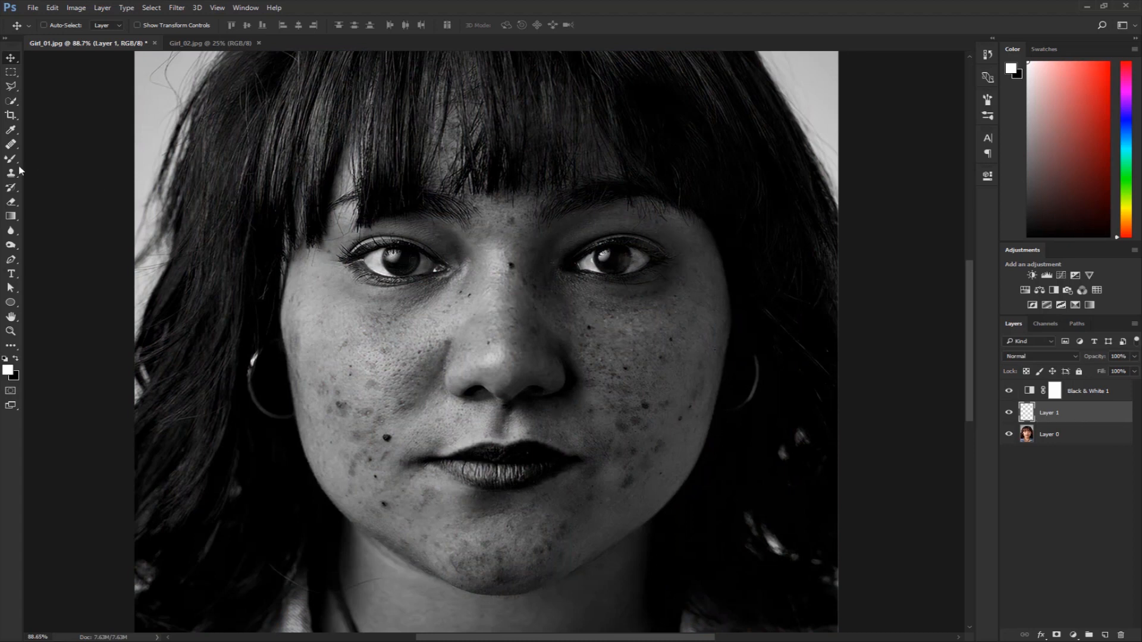
Activate the Healing Brush tool and shrink its brush to slightly larger than the dark mole on the cheek.
left_click_drag(11, 144, 65, 155)
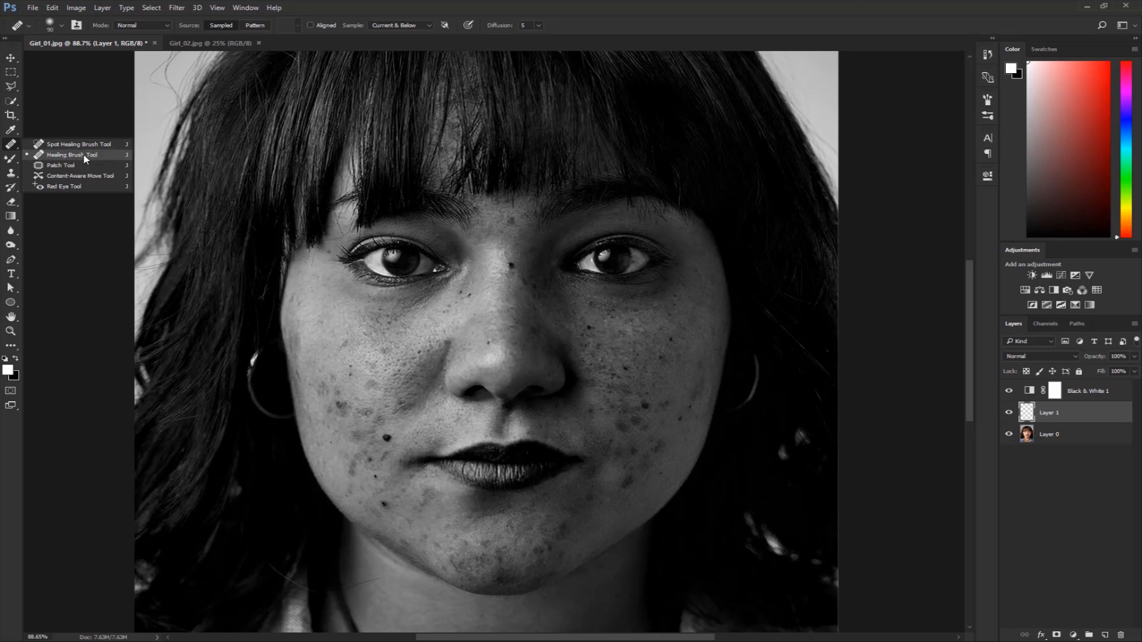
left_click(74, 156)
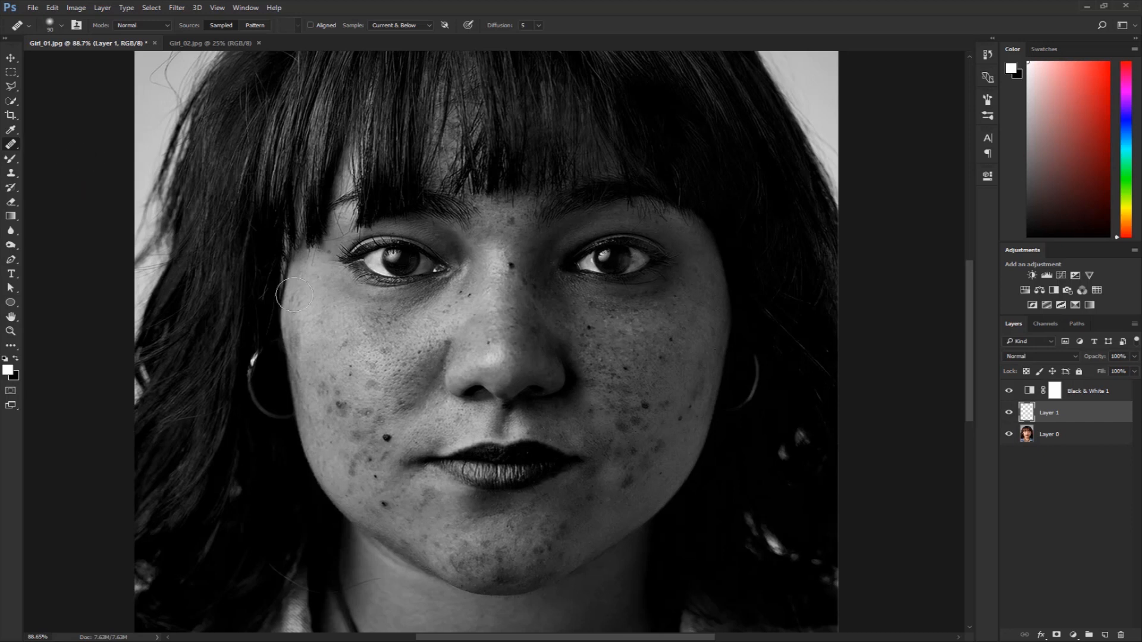
scroll(373, 411, "up", 3)
scroll(397, 442, "up", 2)
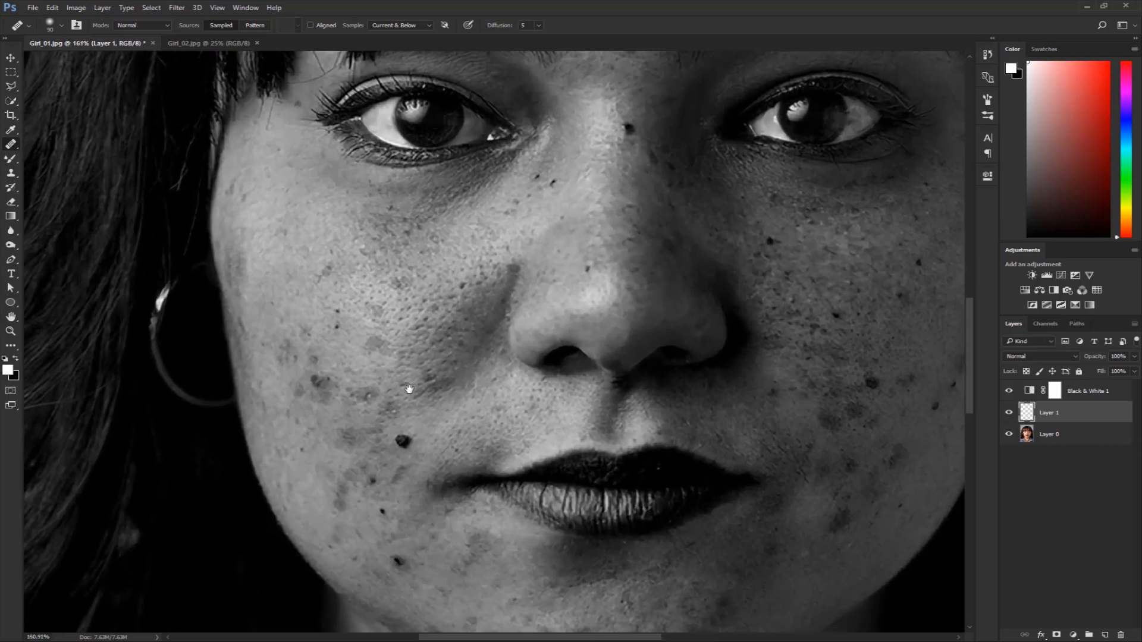
key("bracketleft")
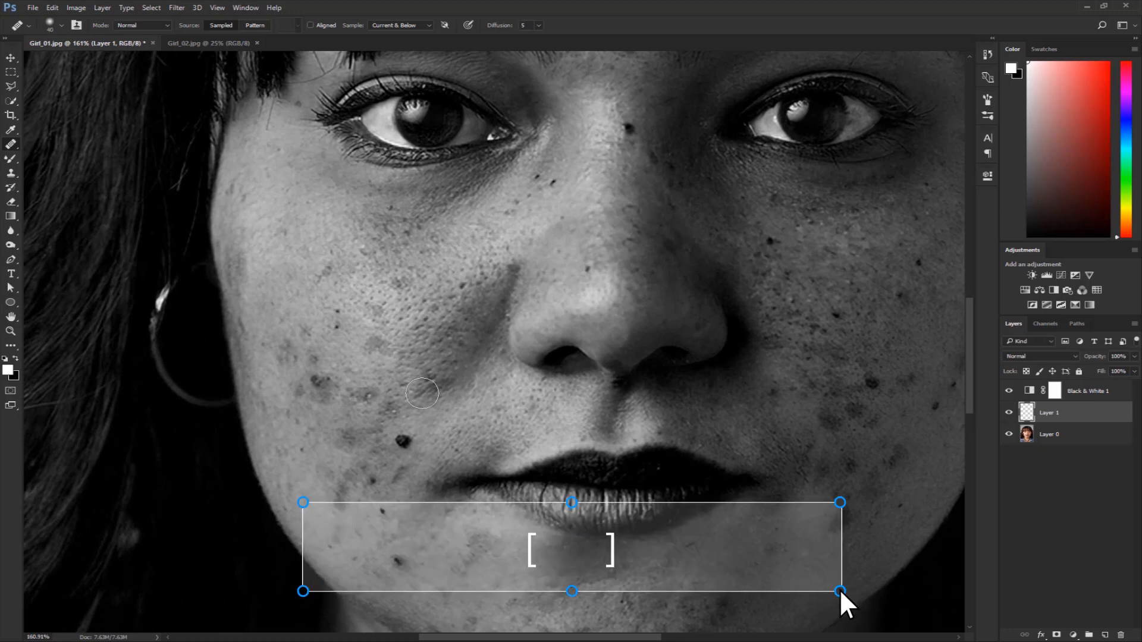
key("bracketleft")
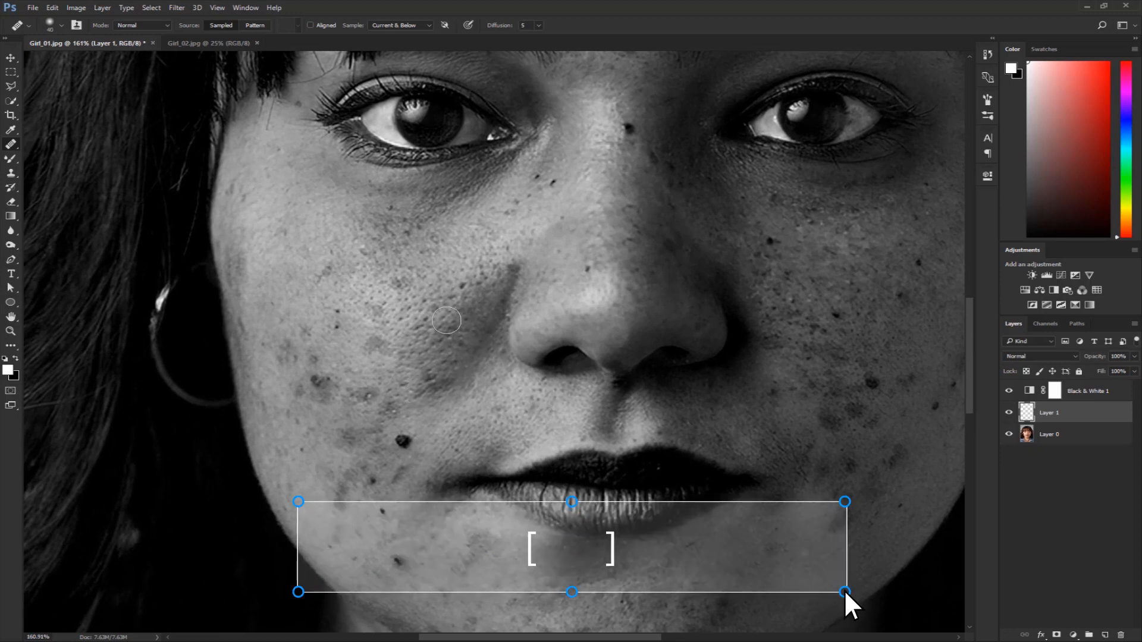
right_click(462, 326)
left_click_drag(485, 343, 481, 344)
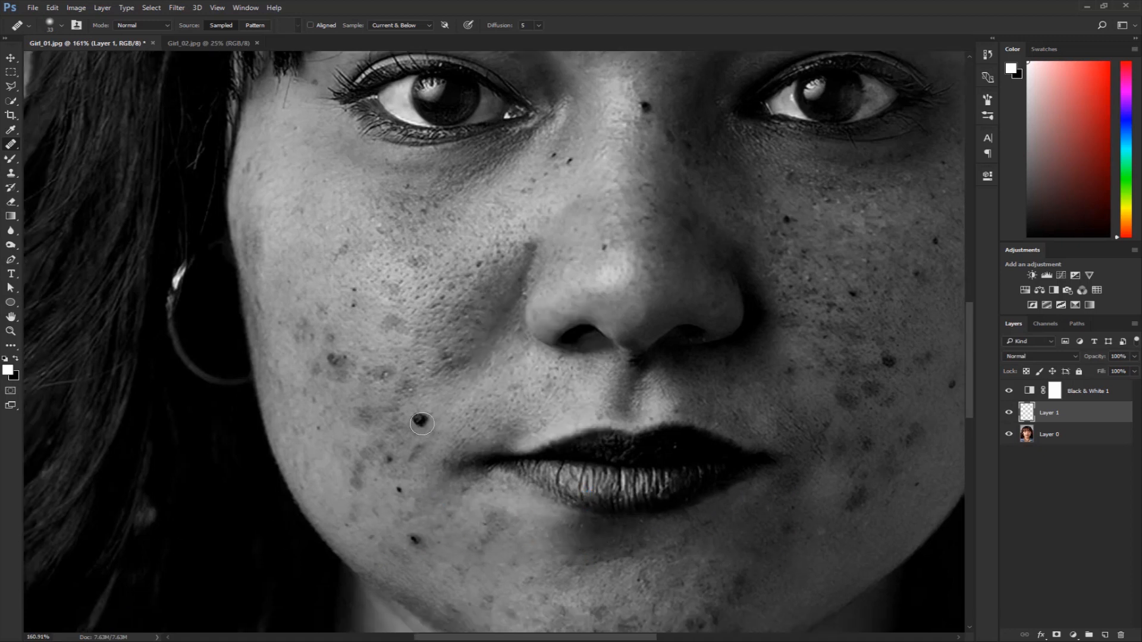
Try to heal the dark mole near the corner of the mouth, using clean cheek skin as the source.
left_click(419, 421)
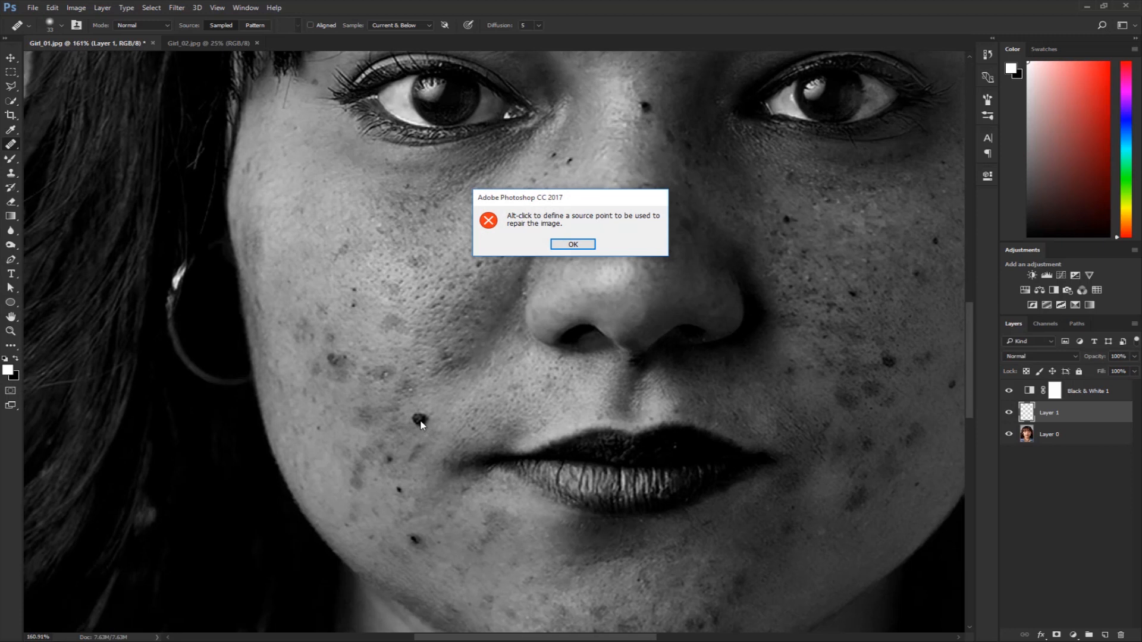
left_click(556, 246)
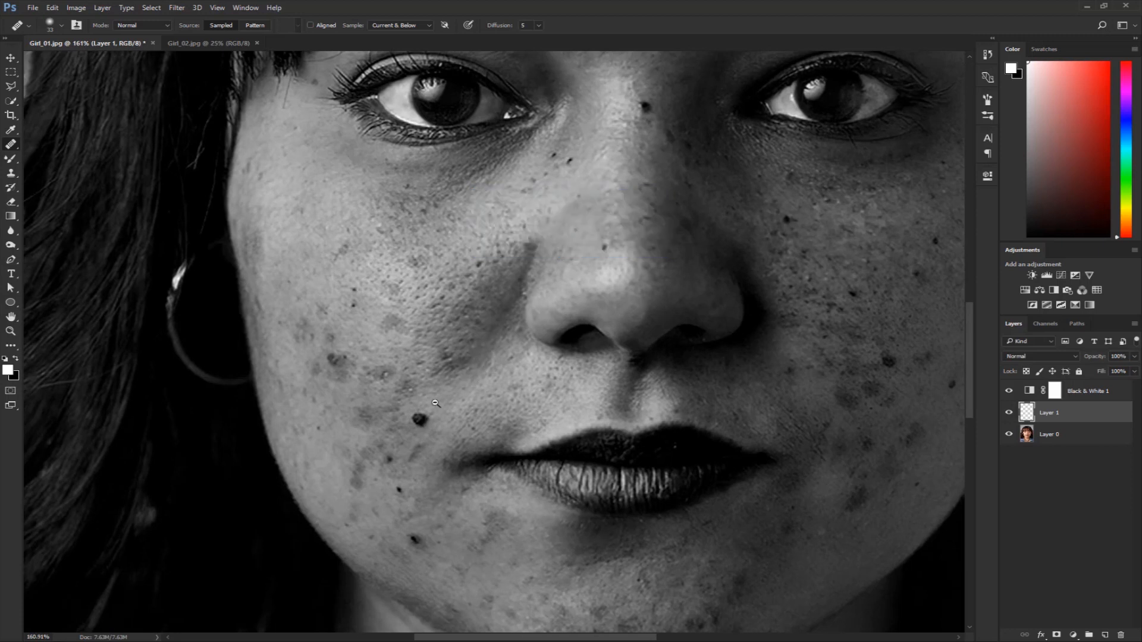
scroll(435, 404, "up", 1)
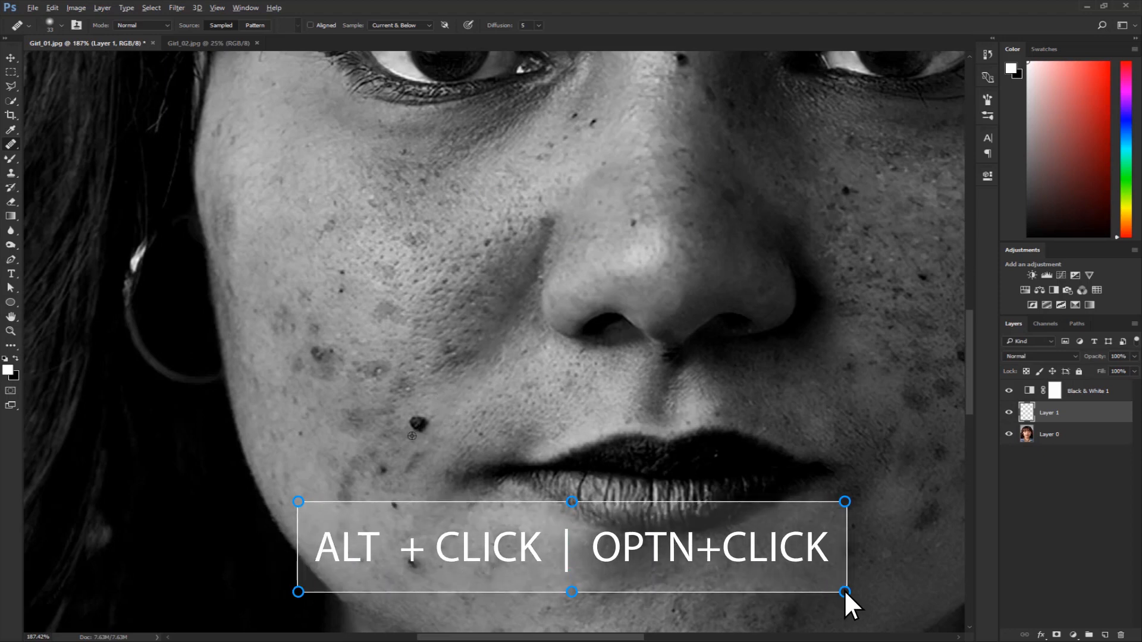
left_click(415, 430, "alt")
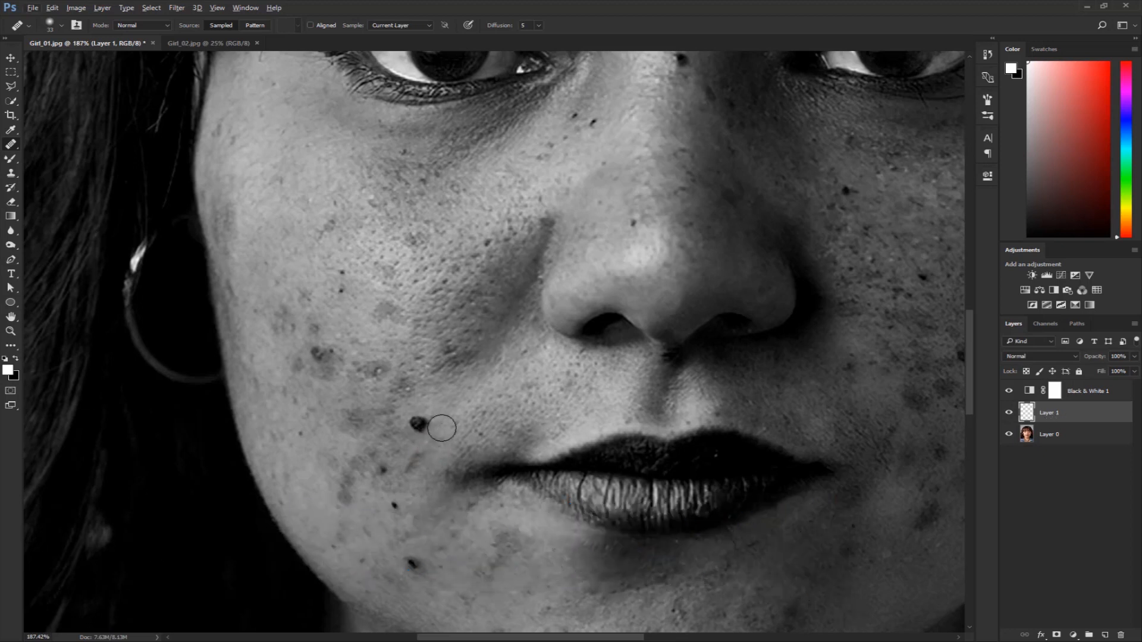
left_click(469, 395, "alt")
left_click_drag(437, 436, 414, 445)
Set the Healing Brush's sample mode to Current & Below.
left_click(400, 25)
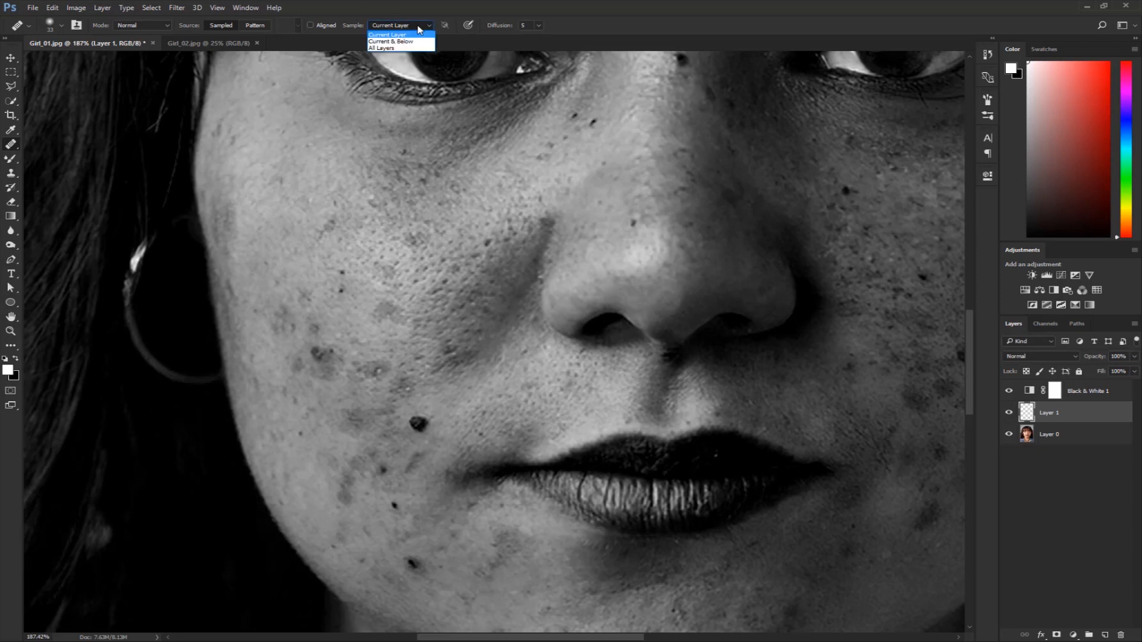
left_click(417, 42)
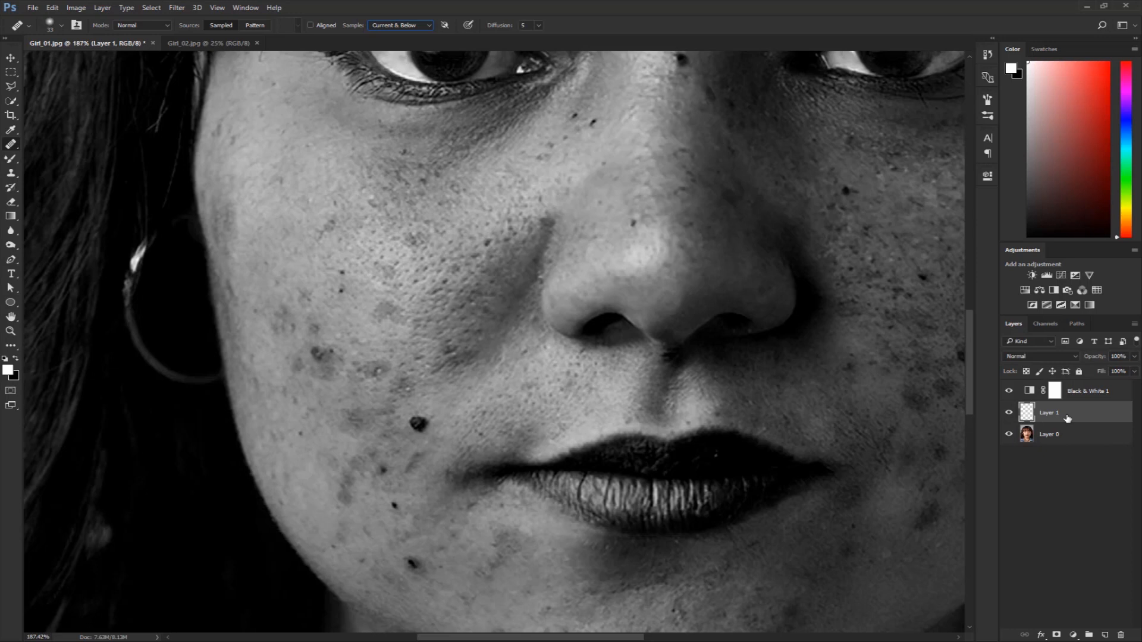
left_click(404, 26)
left_click(404, 35)
left_click(398, 27)
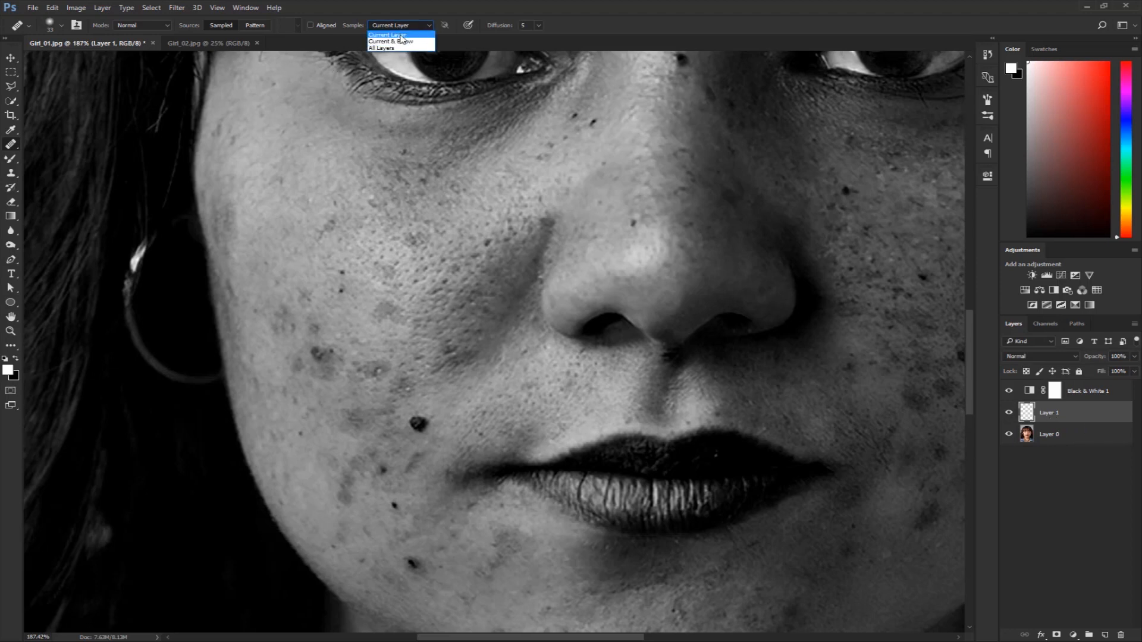
left_click(402, 41)
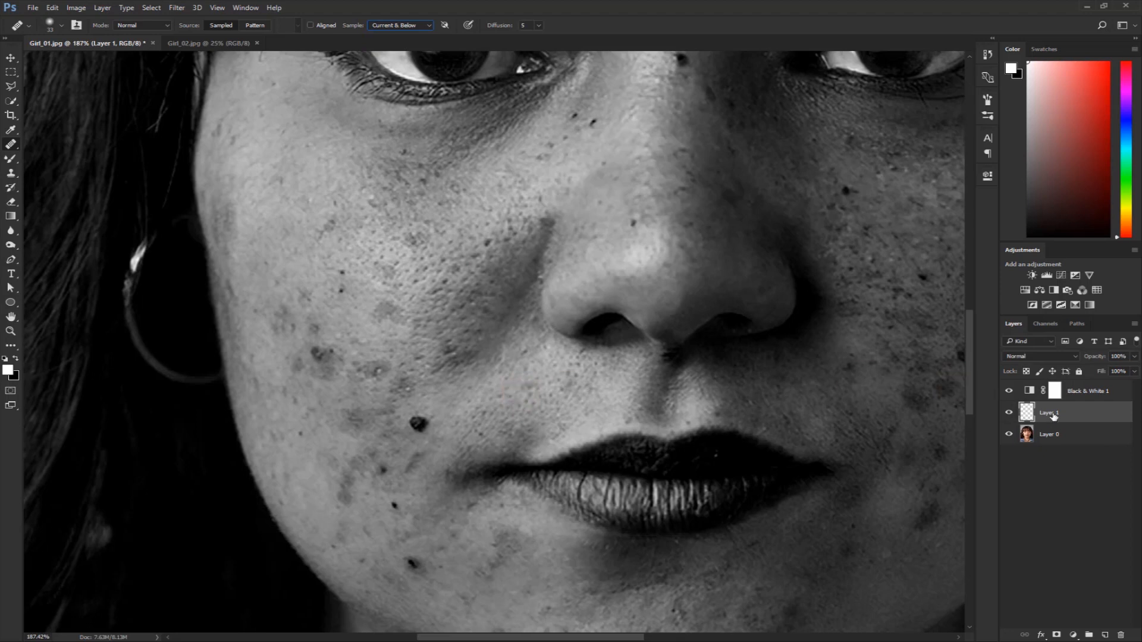
Sample clean cheek skin and heal the dark mole and the nearby spots on the same cheek on Layer 1.
left_click(458, 399, "alt")
left_click(419, 424)
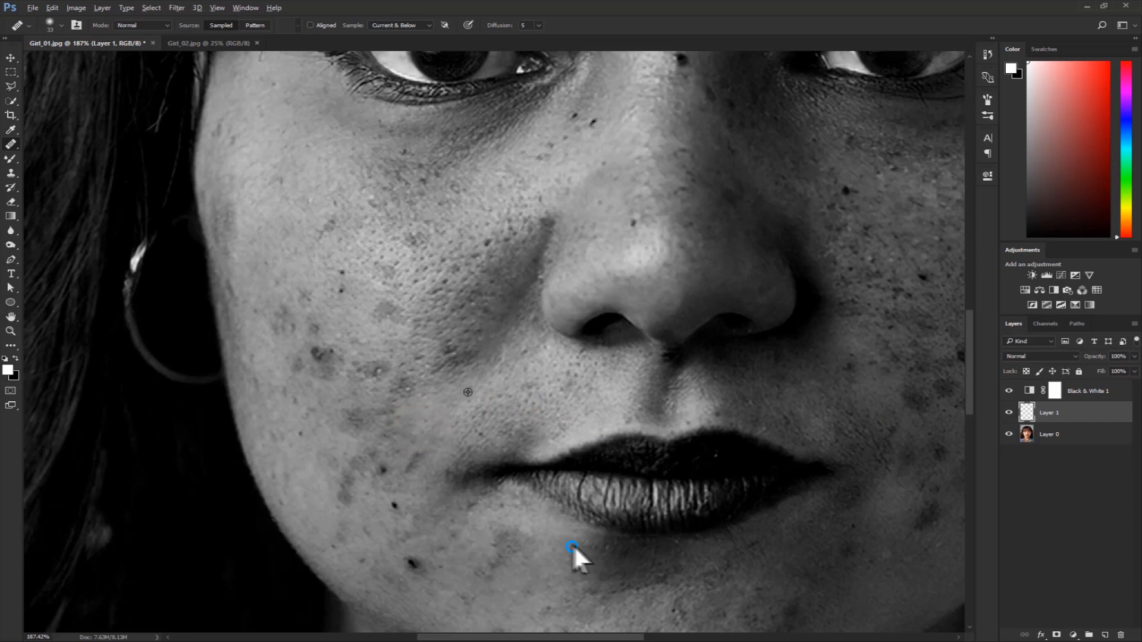
left_click(468, 392, "alt")
left_click(424, 407)
left_click(383, 397)
left_click(320, 355)
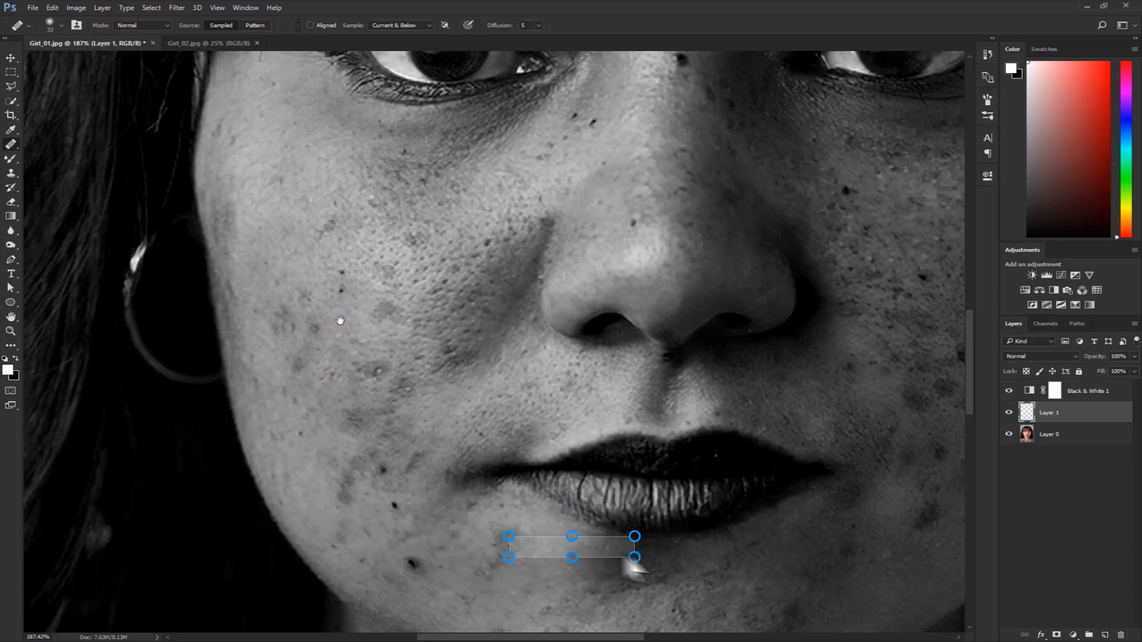
Reduce the healing brush size and remove the small remaining spots across that cheek.
left_click_drag(339, 307, 343, 355)
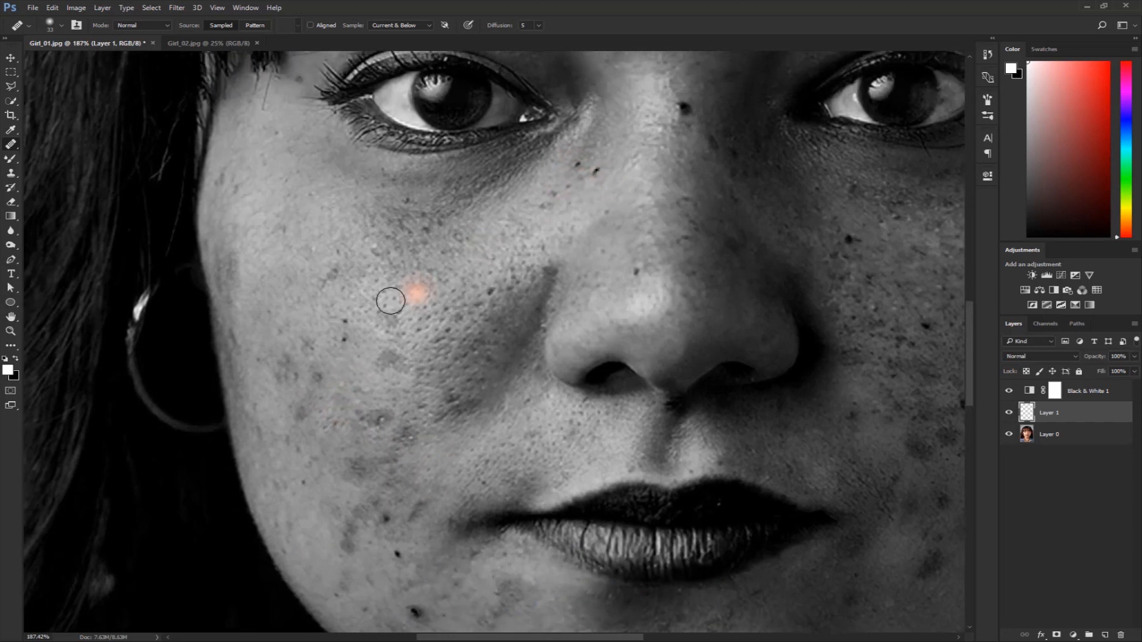
key("bracketleft")
key("bracketleft")
left_click(347, 323)
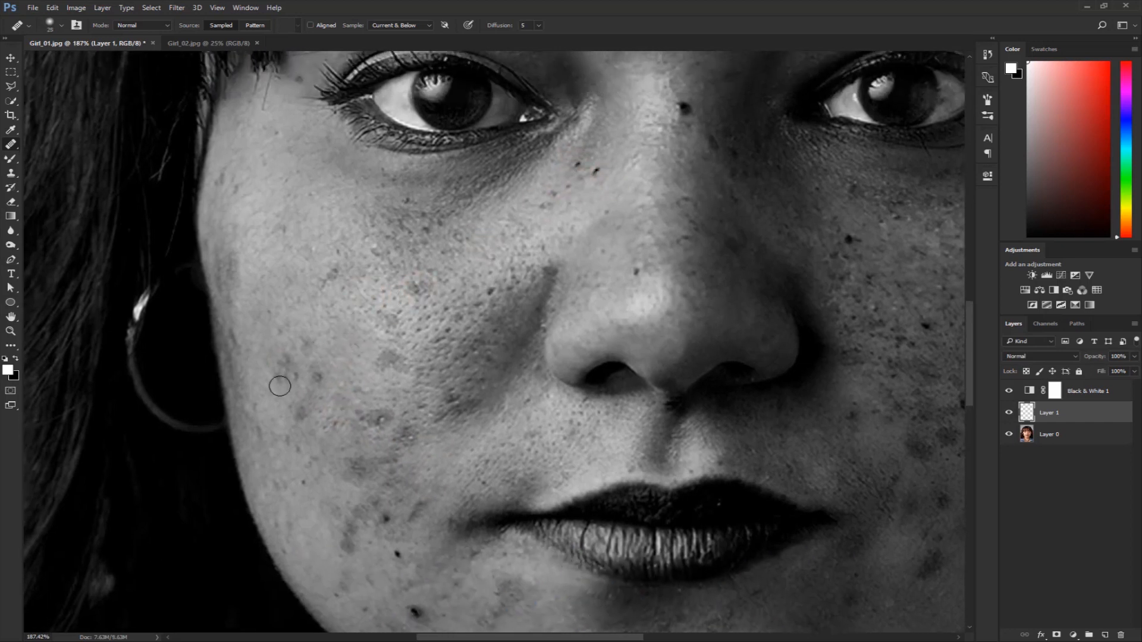
left_click_drag(258, 359, 227, 207)
left_click(367, 403)
left_click(356, 366)
left_click(322, 398)
left_click_drag(384, 460, 395, 474)
left_click(395, 473)
Heal the remaining distinct blemishes on the nose, the other cheek and the lower face.
left_click_drag(267, 345, 226, 509)
mouse_move(519, 182)
left_mouse_down()
mouse_move(498, 301)
mouse_move(432, 365)
left_mouse_up()
left_click(519, 306)
left_click_drag(552, 366, 410, 292)
left_click(411, 292, "alt")
key("ctrl+0")
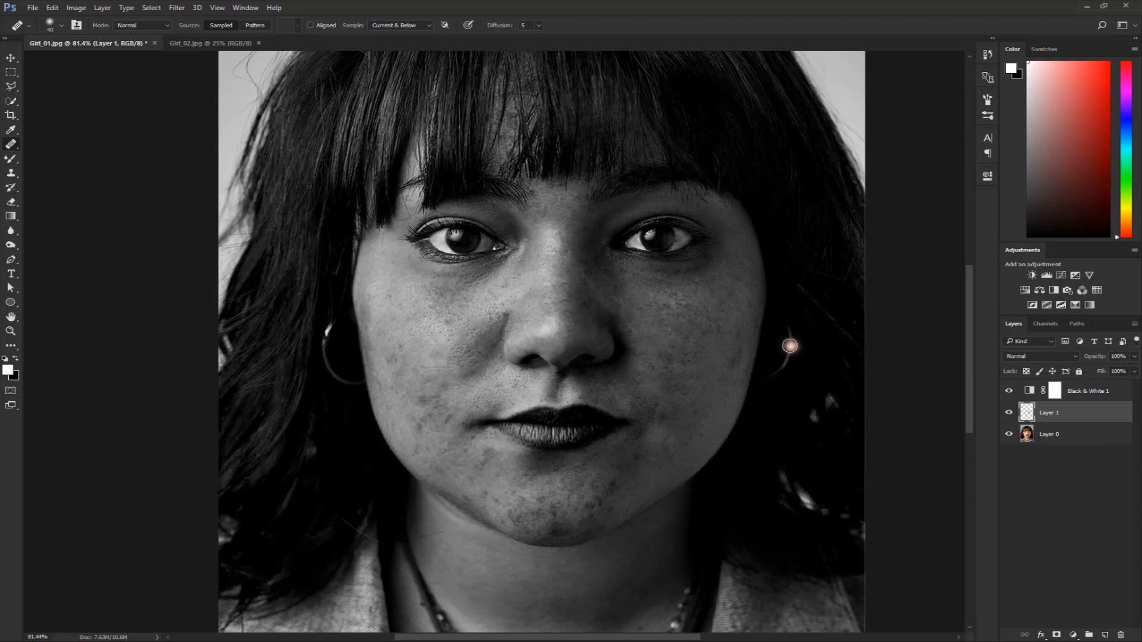
Hide the Black & White adjustment layer and toggle Layer 1's visibility to compare the skin before and after healing.
left_click(1009, 413)
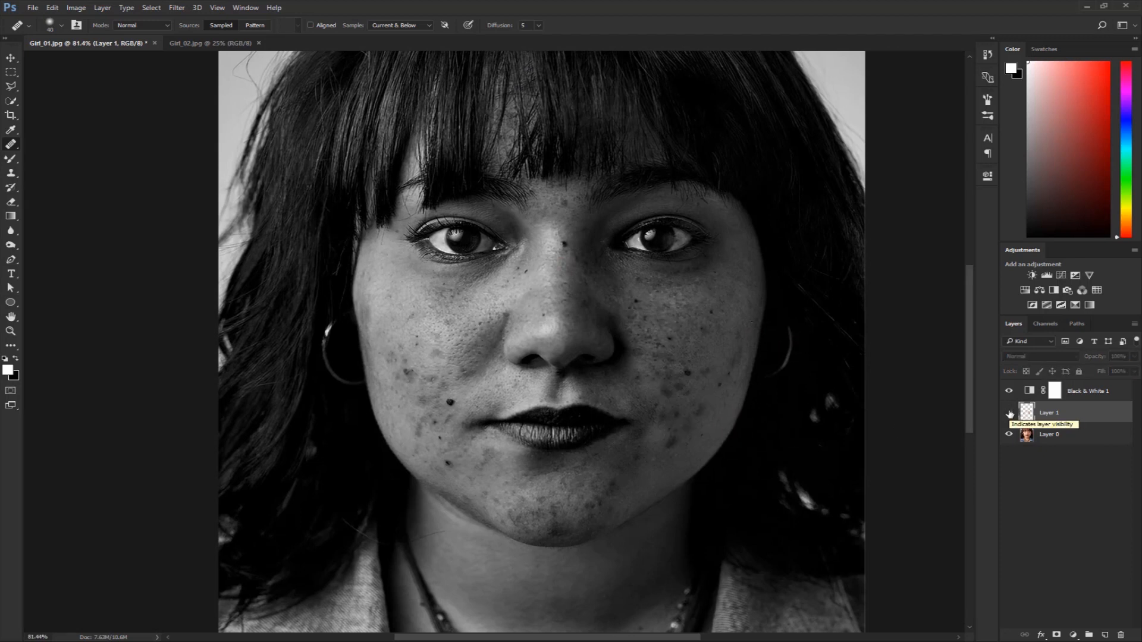
left_click(1010, 413)
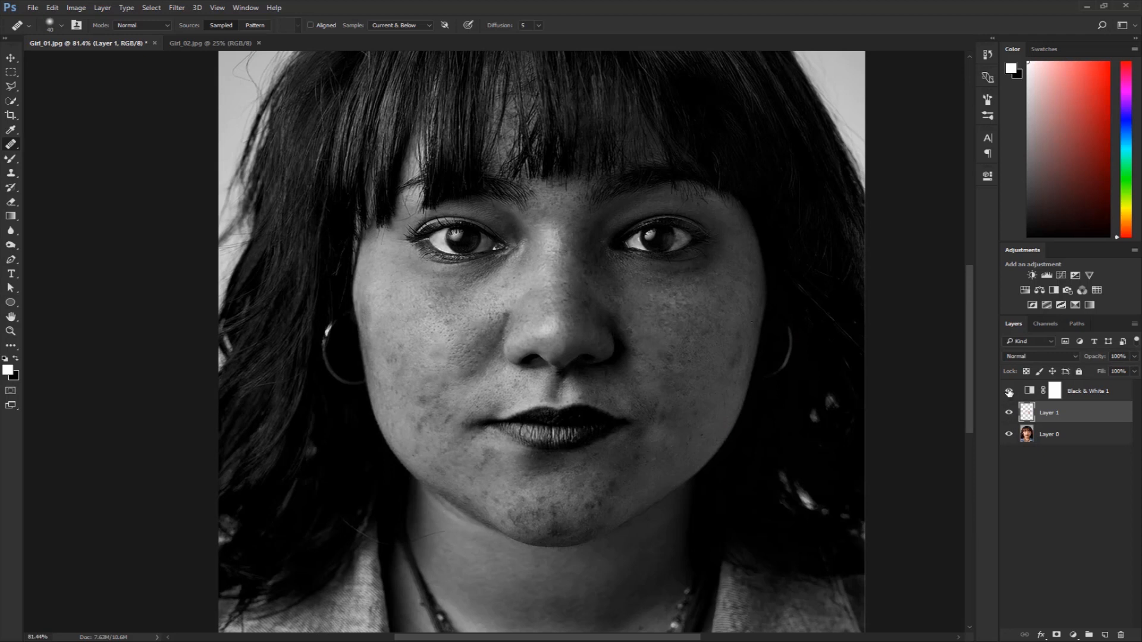
left_click(1009, 392)
left_click(1010, 413)
left_click(1009, 414)
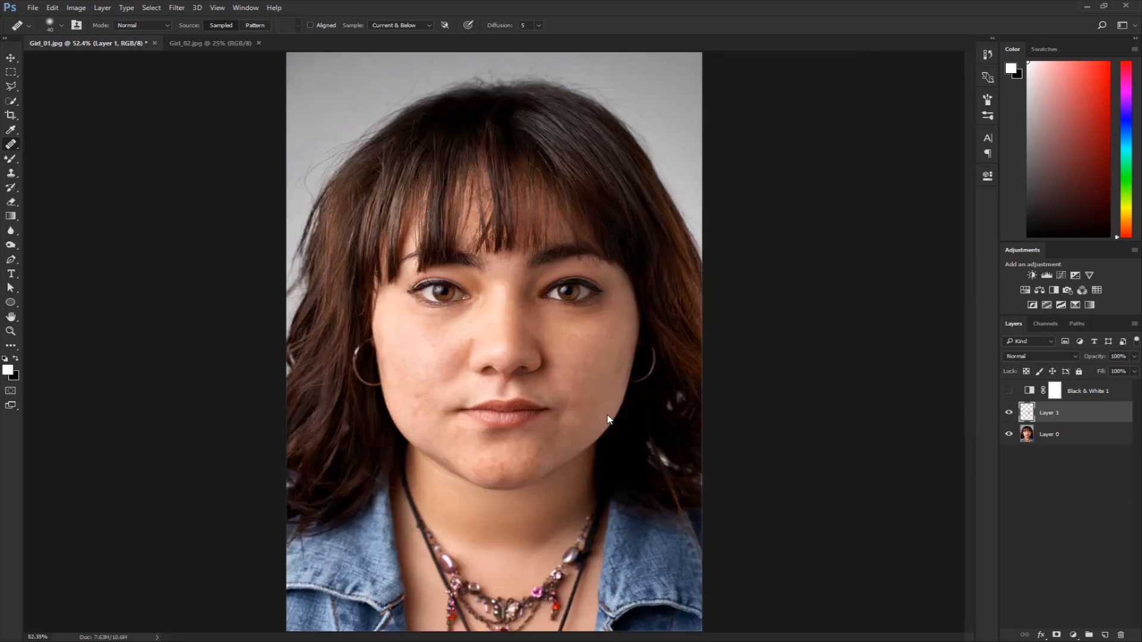
Delete the Black & White 1 adjustment layer.
key("ctrl+0")
left_click_drag(532, 369, 560, 402)
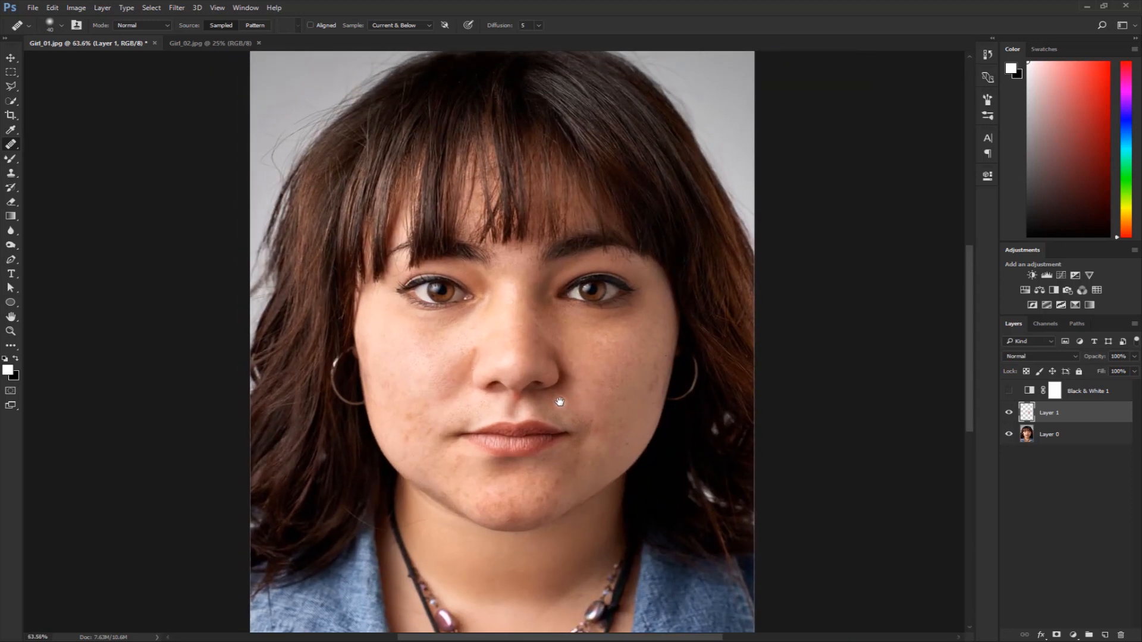
left_click(1106, 392)
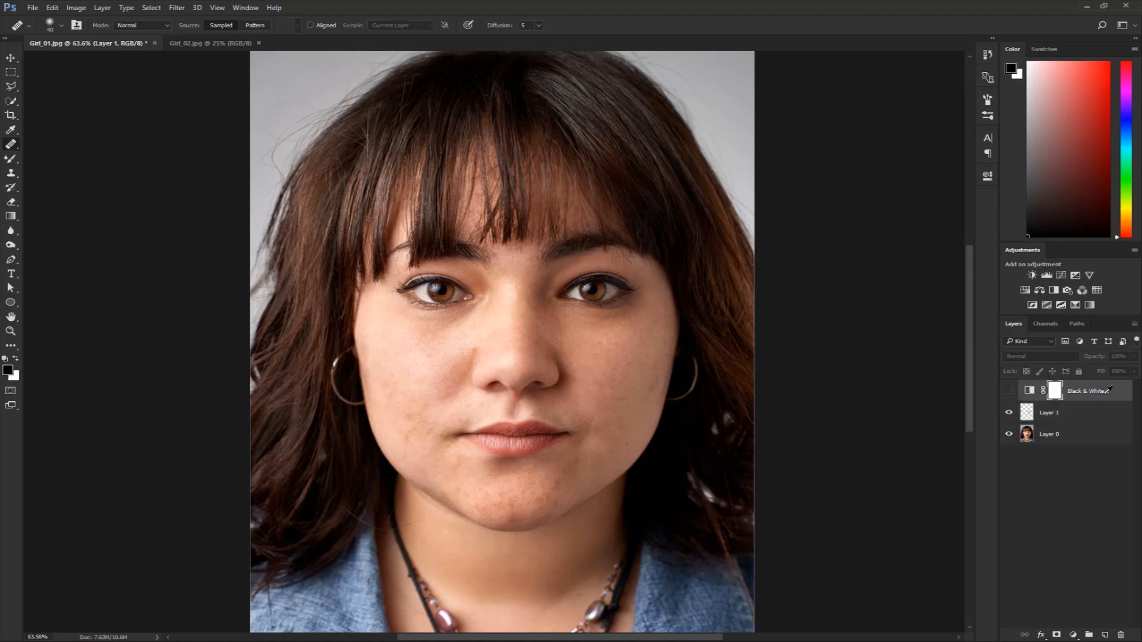
key("Delete")
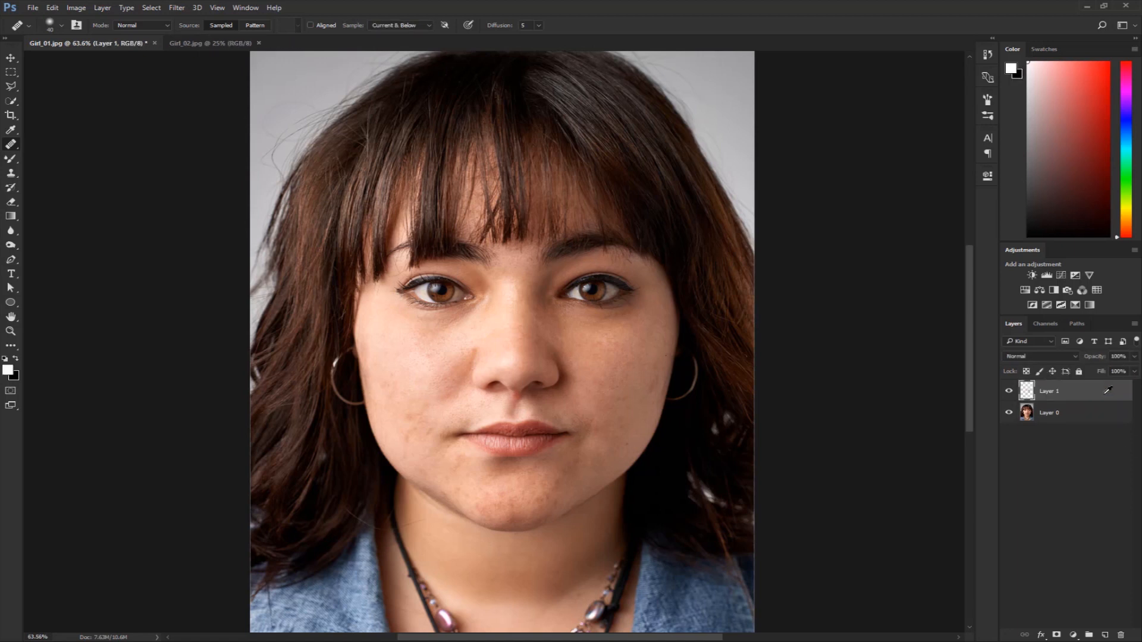
Stamp the visible layers into a new merged layer above Layer 1 and hide Layer 1 and Layer 0.
left_click(1102, 416, "shift")
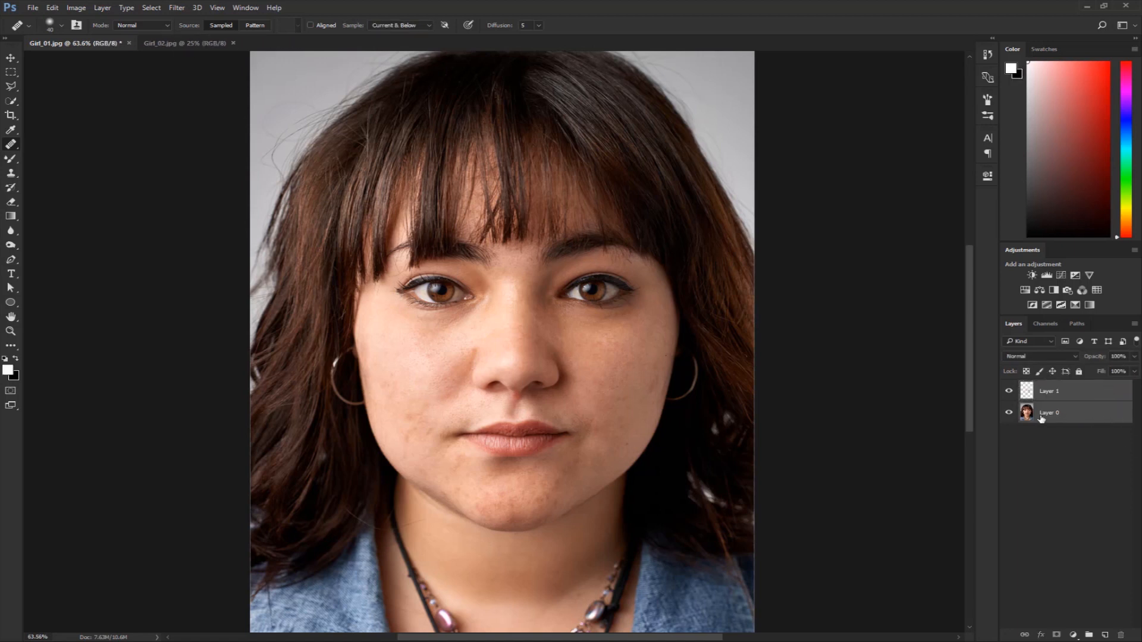
left_click(1089, 433)
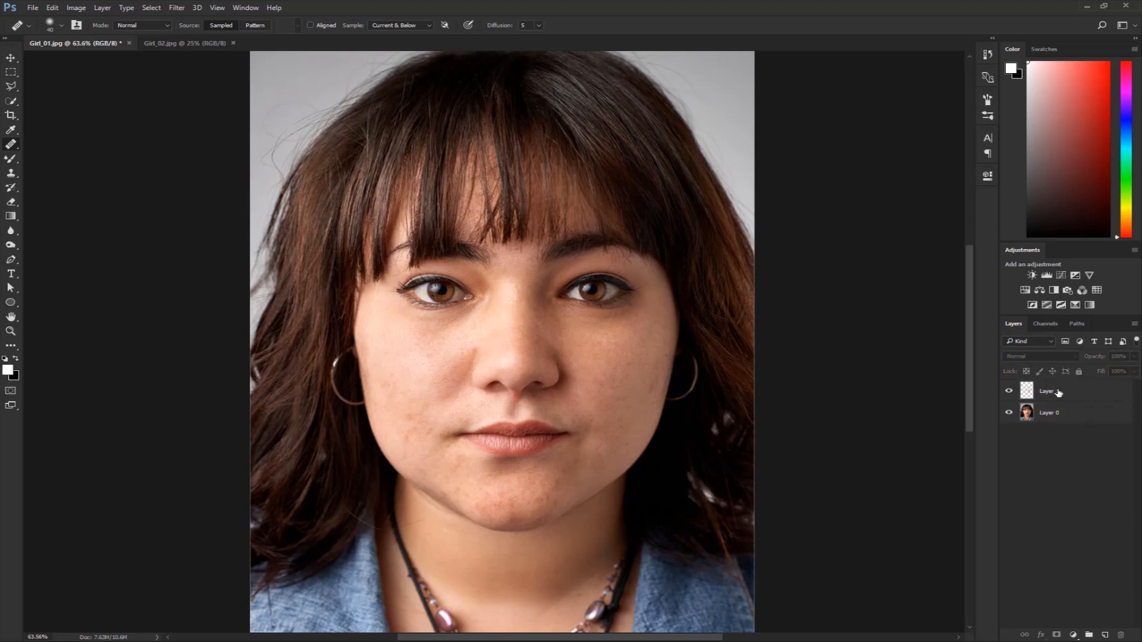
left_click(1057, 393)
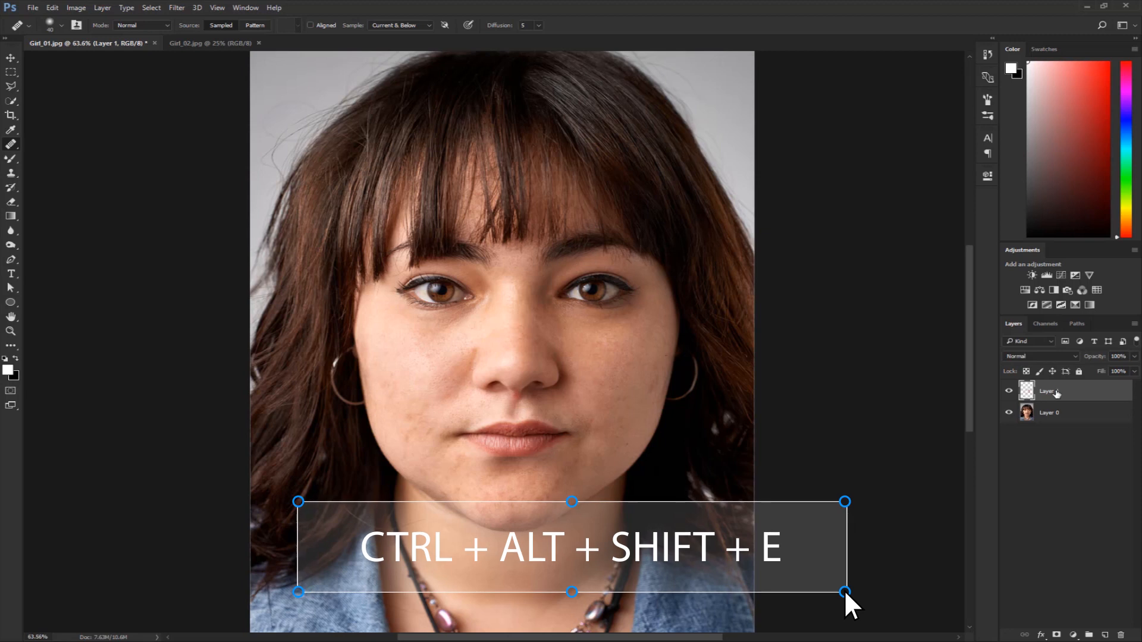
key("ctrl+alt+shift+e")
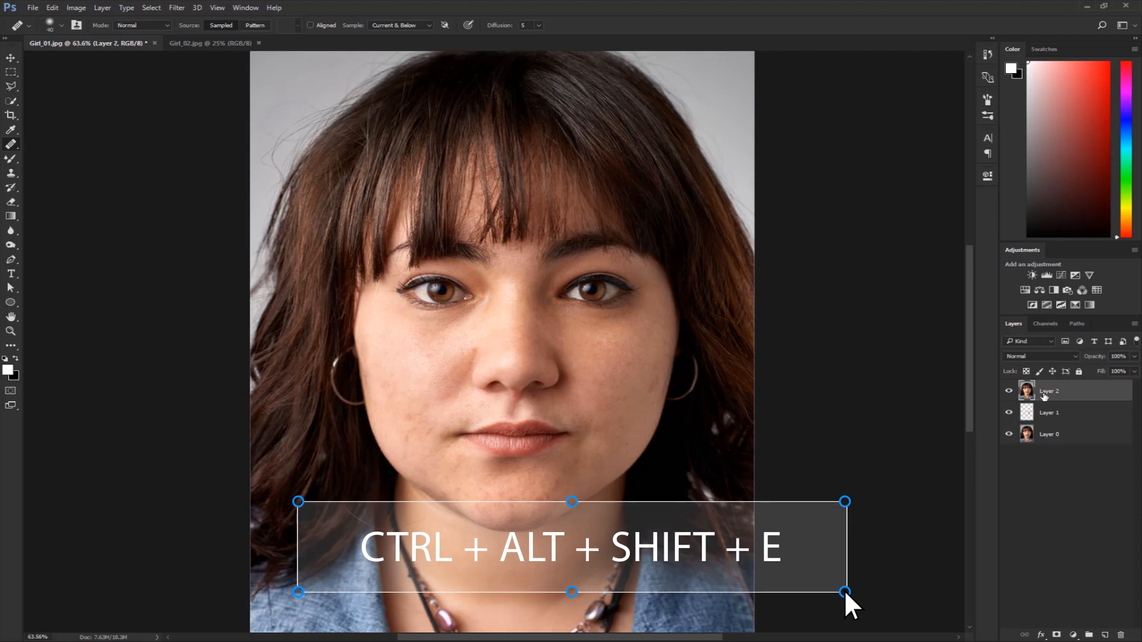
left_click(1009, 412)
left_click(1010, 436)
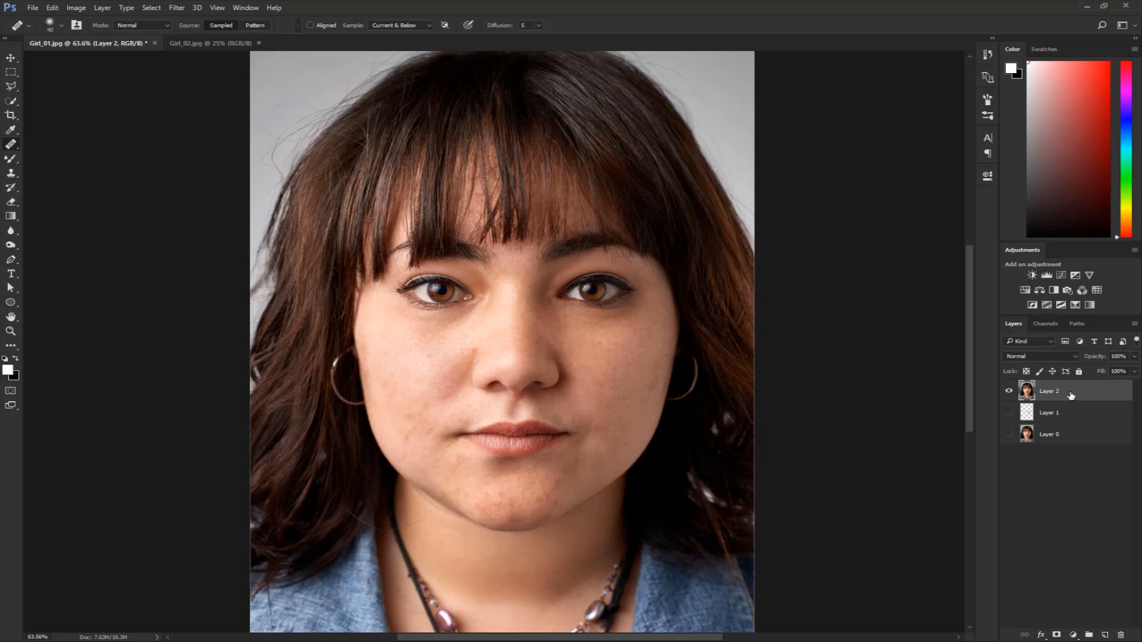
Duplicate the merged layer, renaming the upper copy High and the lower one Low.
key("ctrl+j")
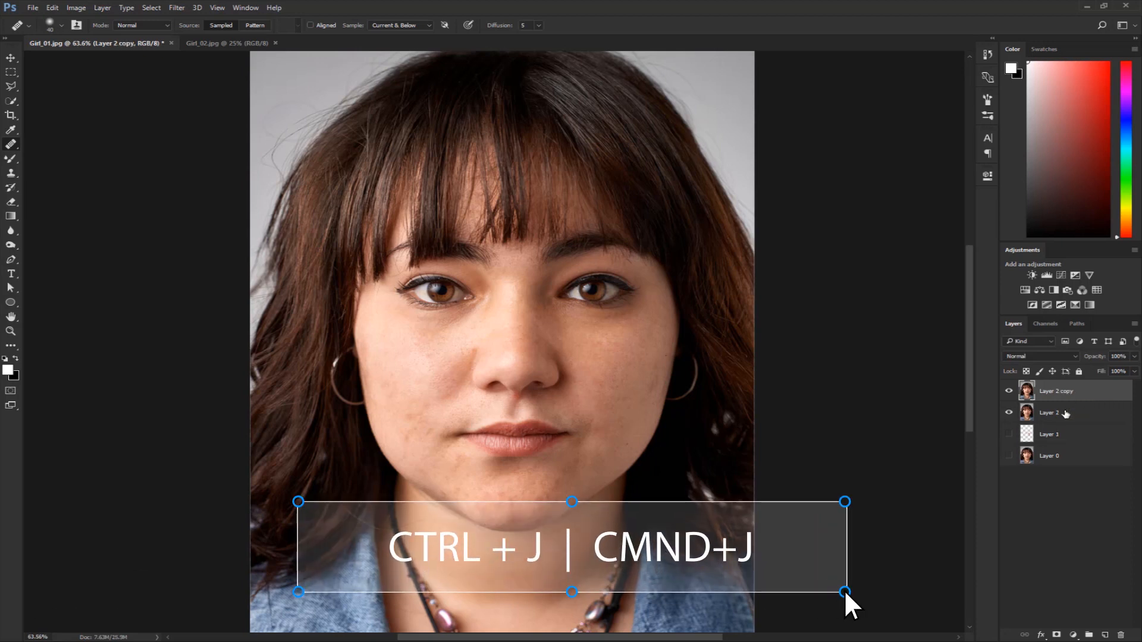
left_click(1071, 417)
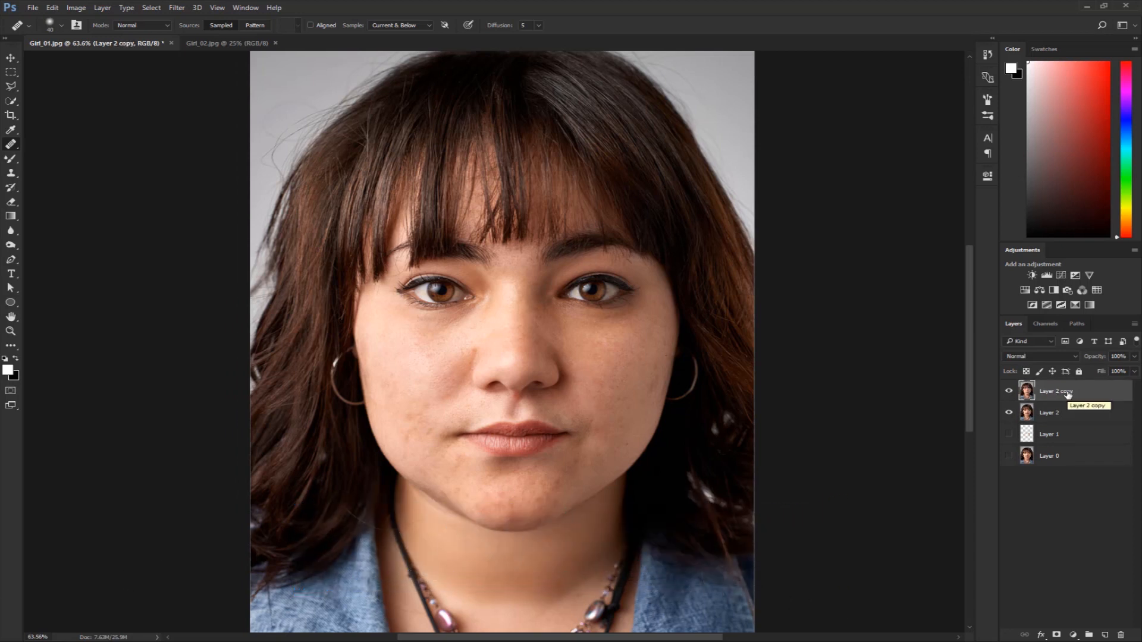
double_click(1063, 393)
type("High")
key("Return")
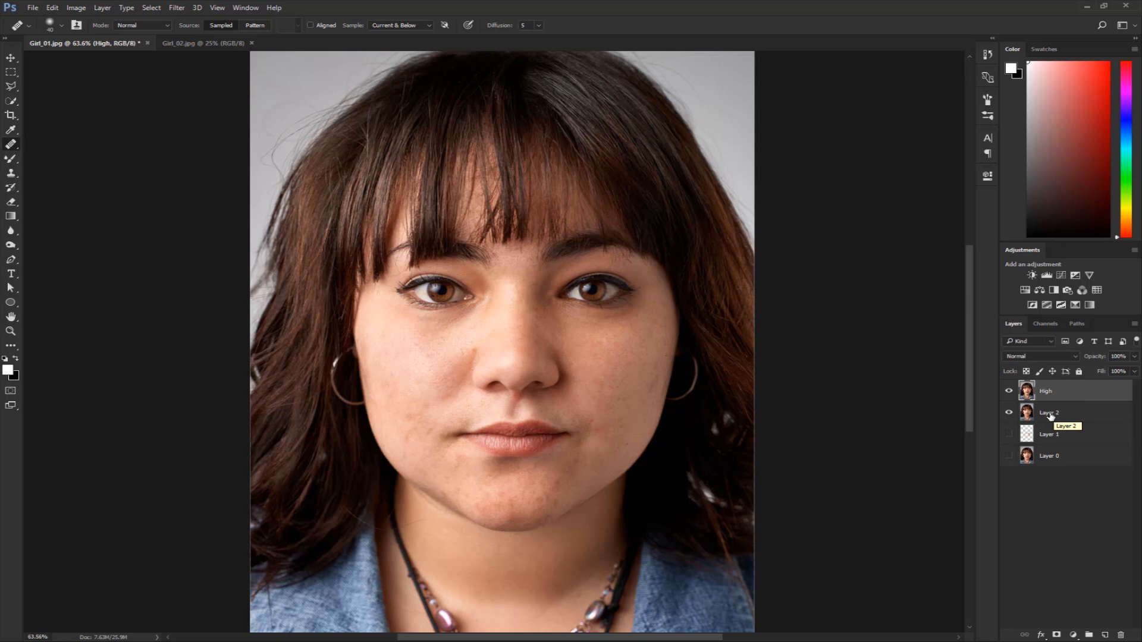
double_click(1051, 414)
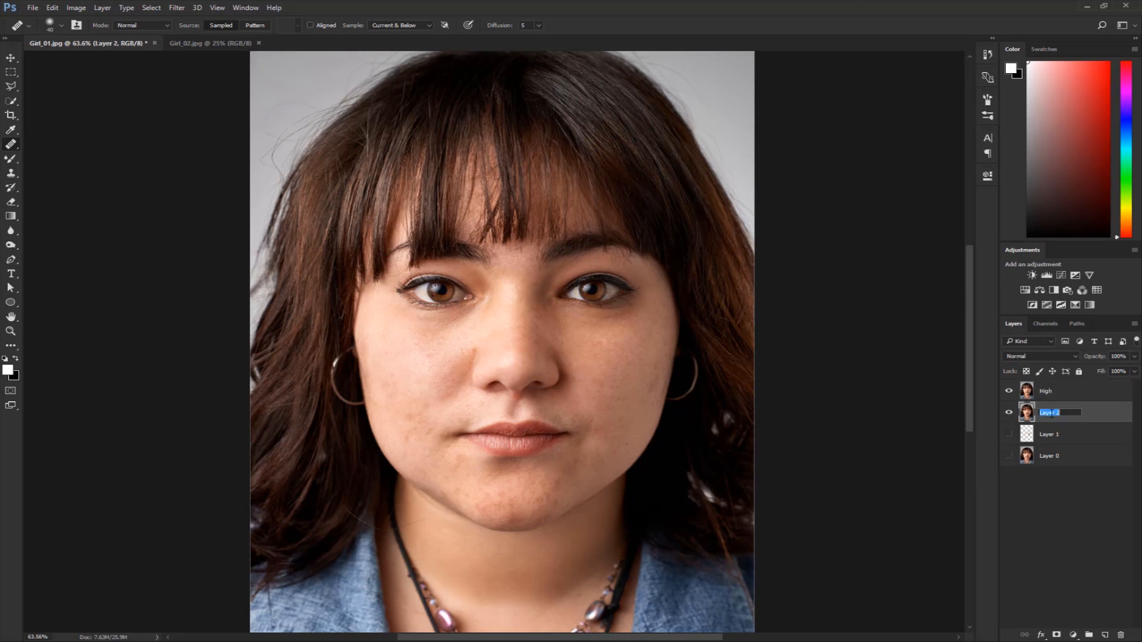
type("Low")
key("Return")
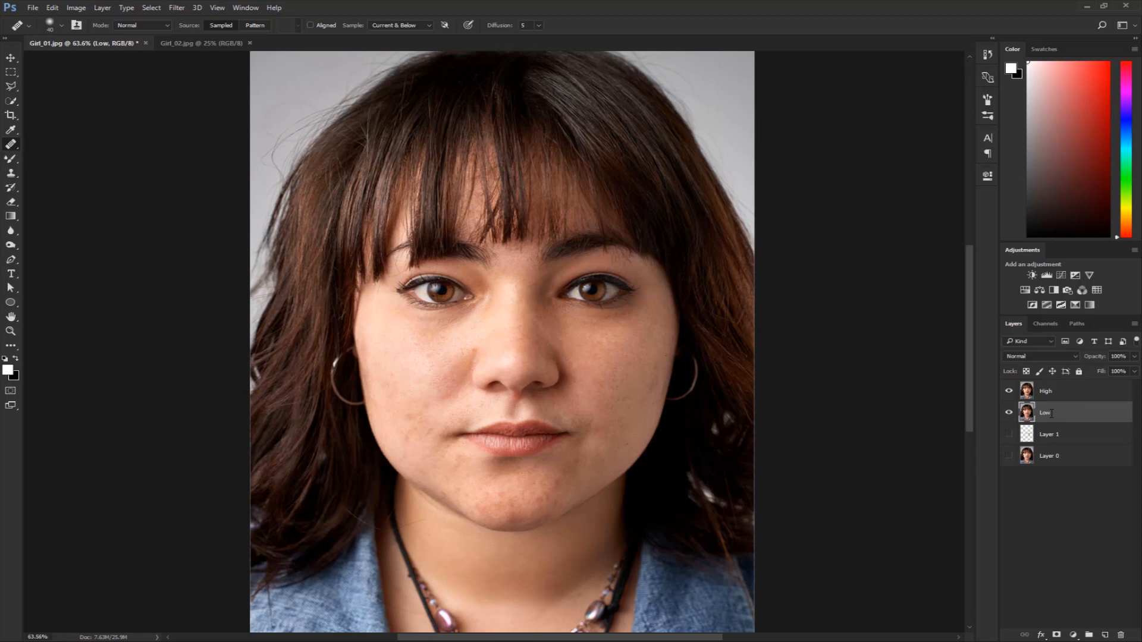
Hide the High layer and apply a light Gaussian Blur to Low, just strong enough to remove the skin texture.
left_click(1009, 393)
left_click(178, 8)
mouse_move(196, 130)
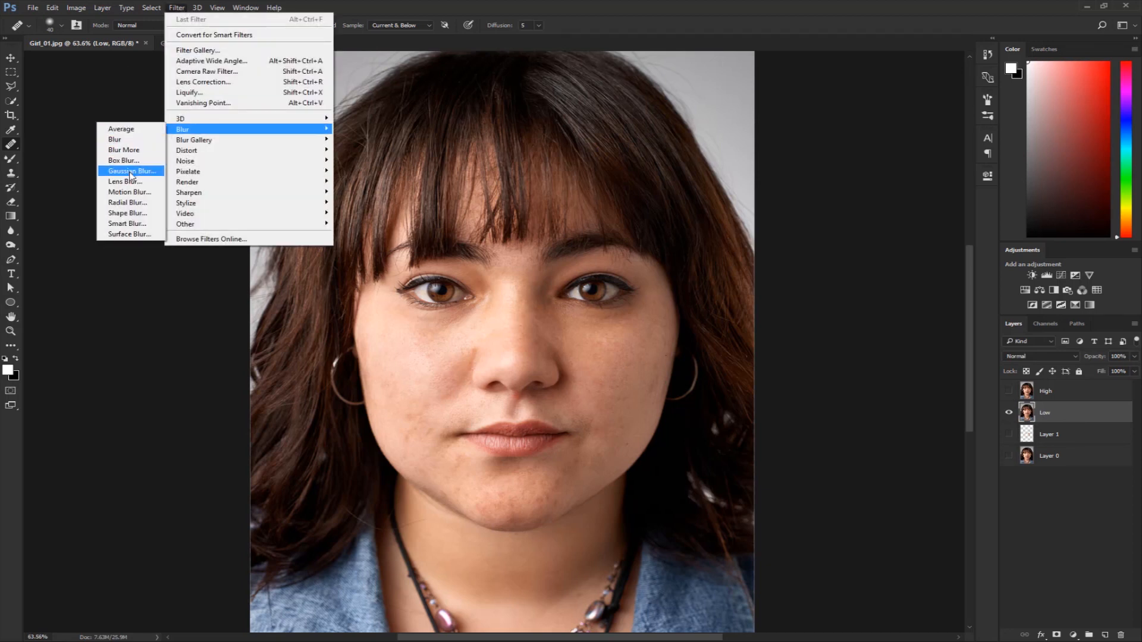
left_click(131, 171)
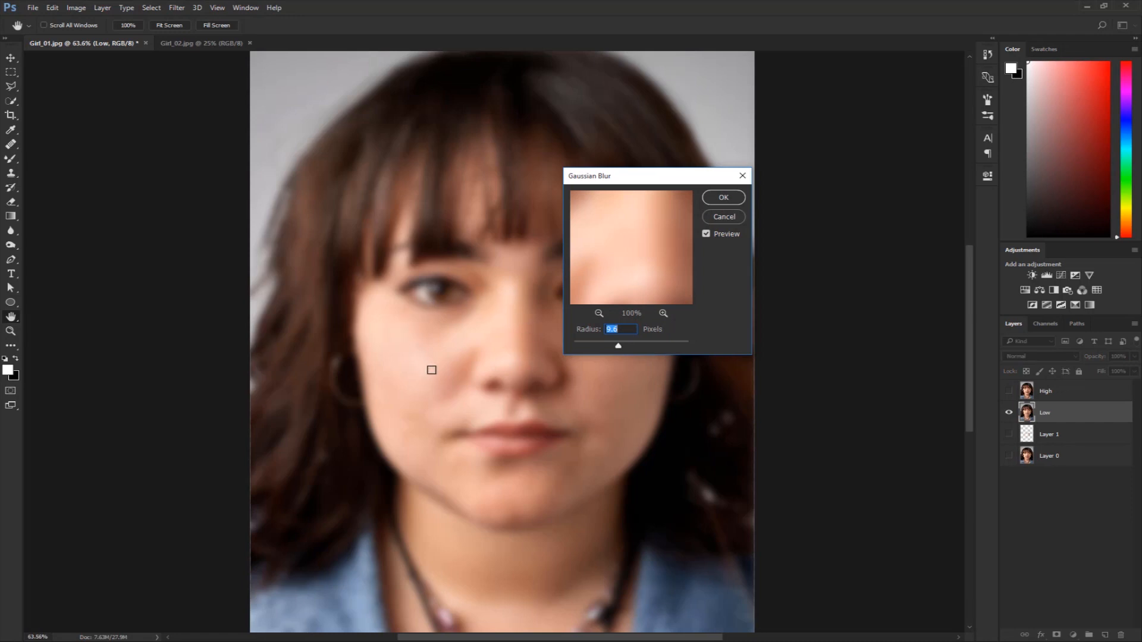
left_click_drag(598, 346, 573, 346)
left_click(438, 342)
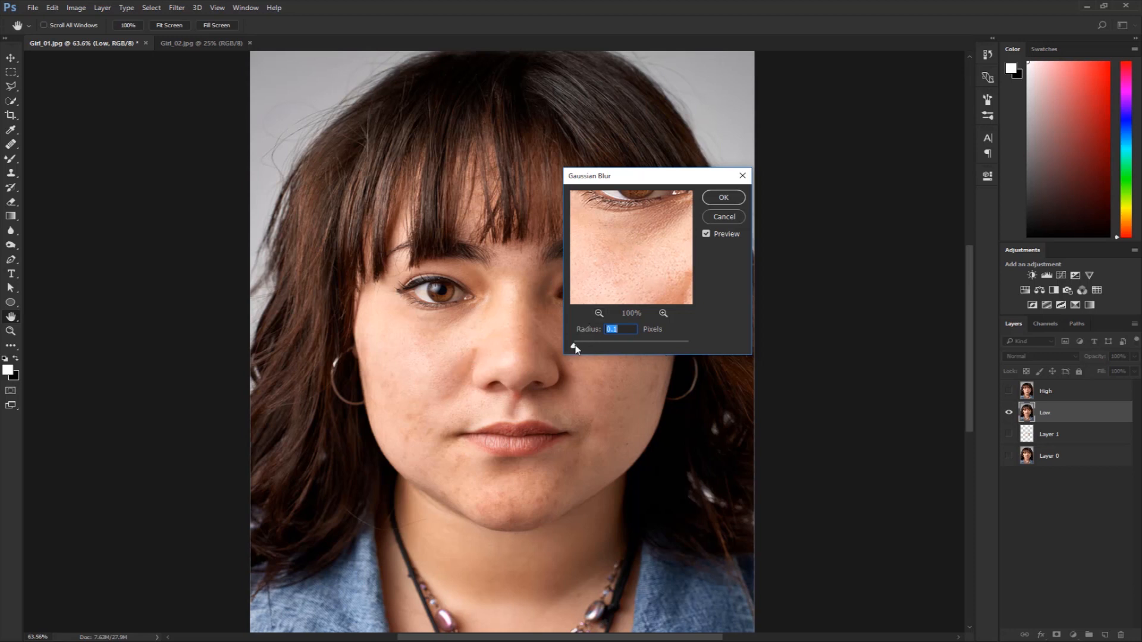
left_click_drag(576, 346, 583, 346)
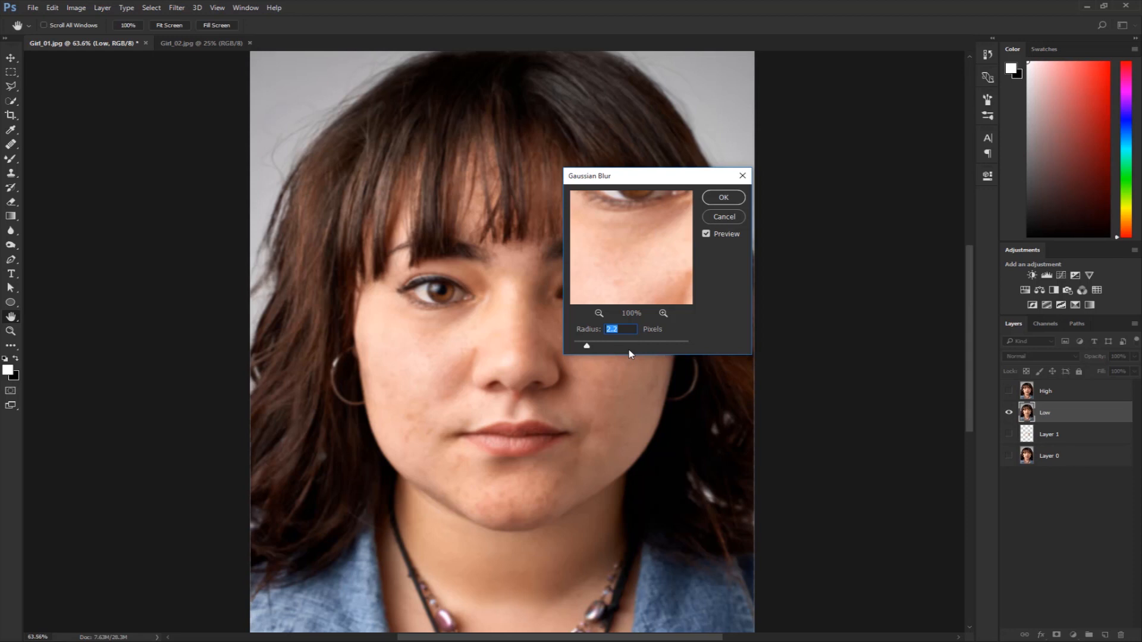
left_click_drag(588, 348, 592, 350)
left_click(724, 198)
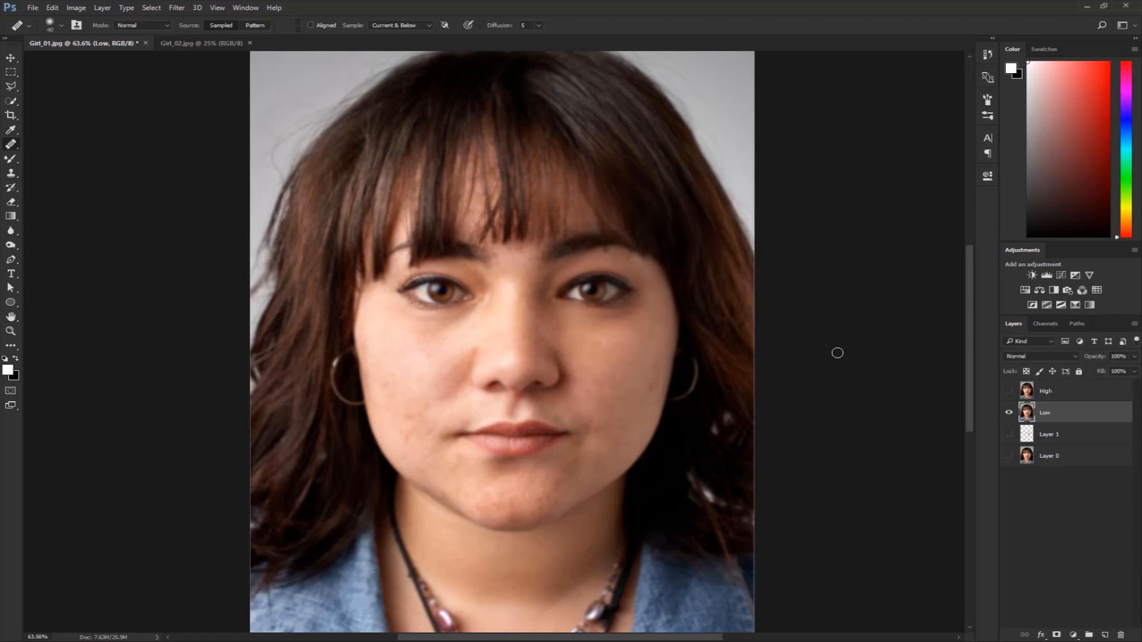
Show High and use Apply Image on it with layer Low as source, Subtract blending, scale 1 and offset 128.
left_click(1008, 391)
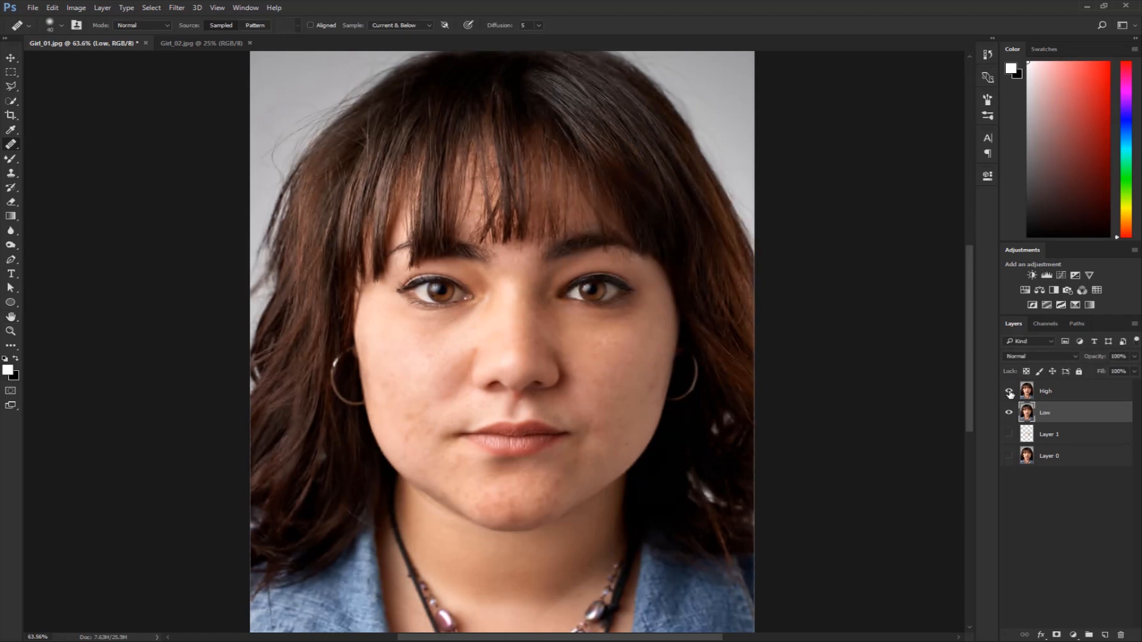
left_click(1050, 392)
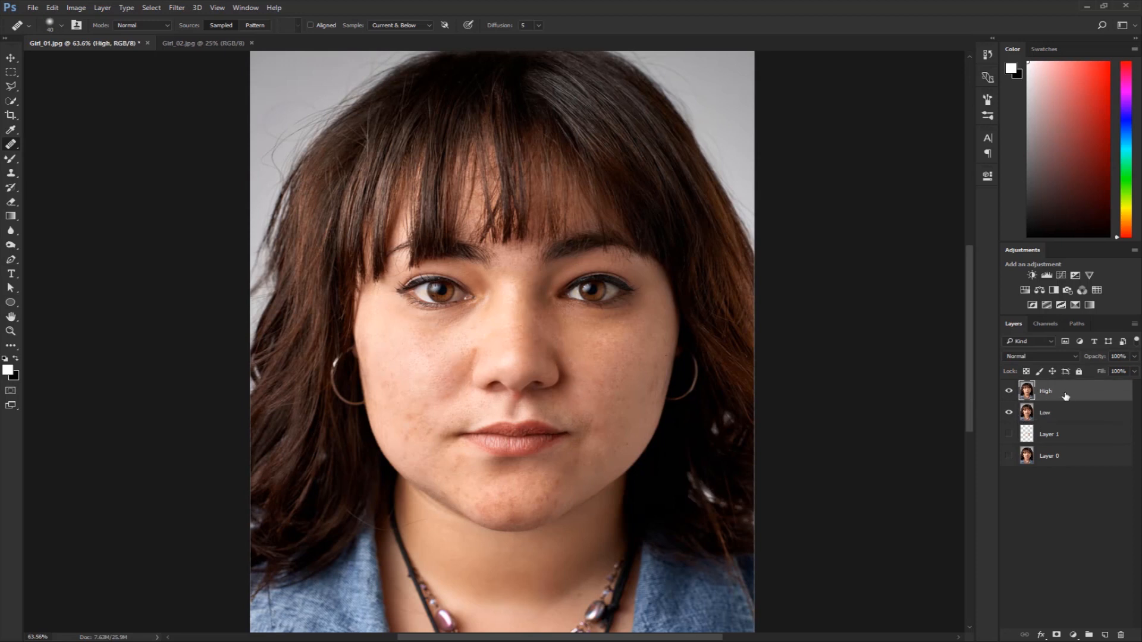
left_click(74, 8)
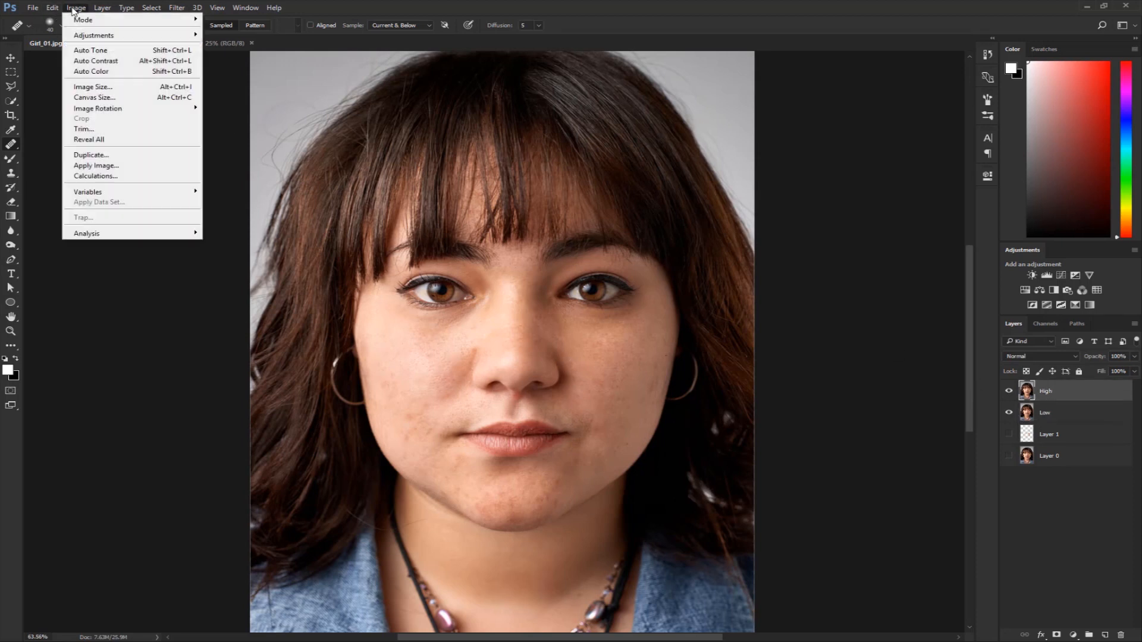
left_click(113, 166)
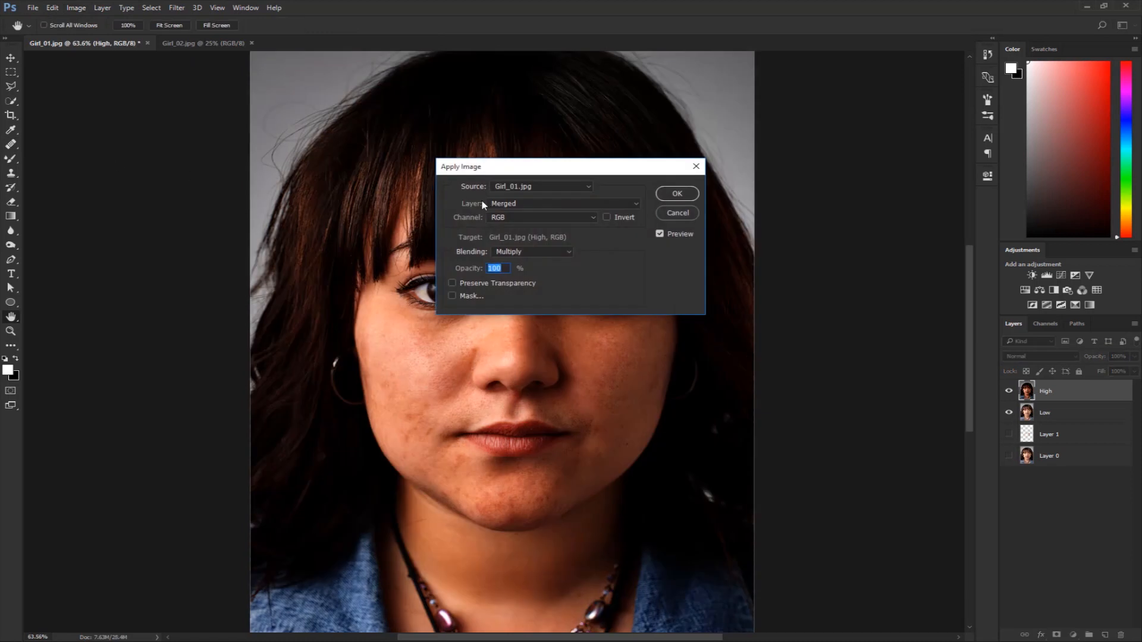
left_click(517, 205)
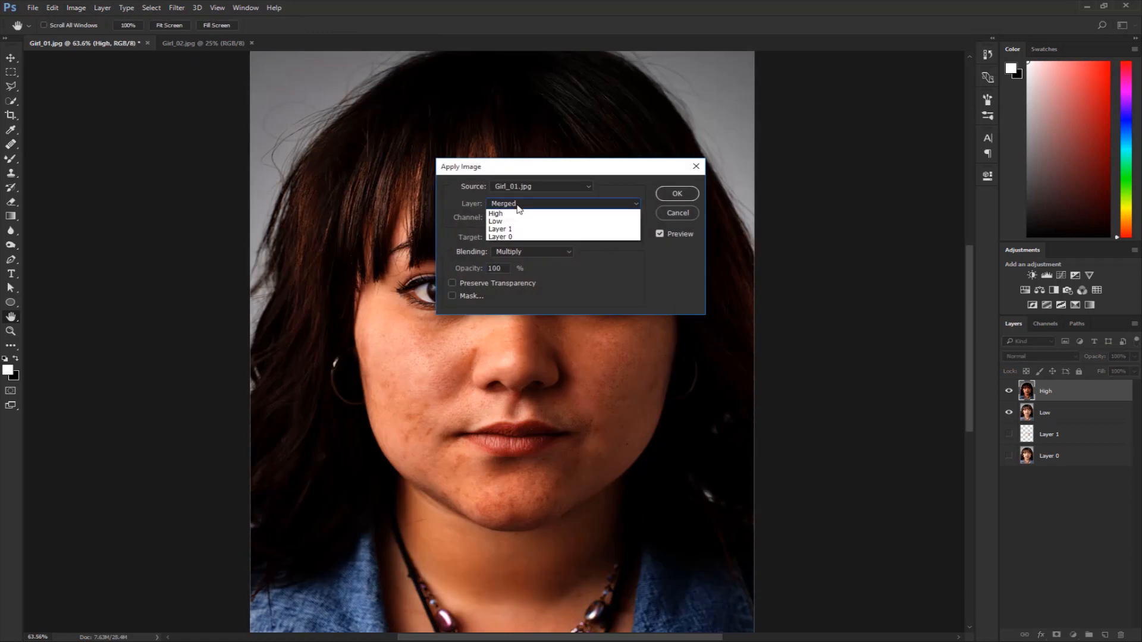
left_click(509, 237)
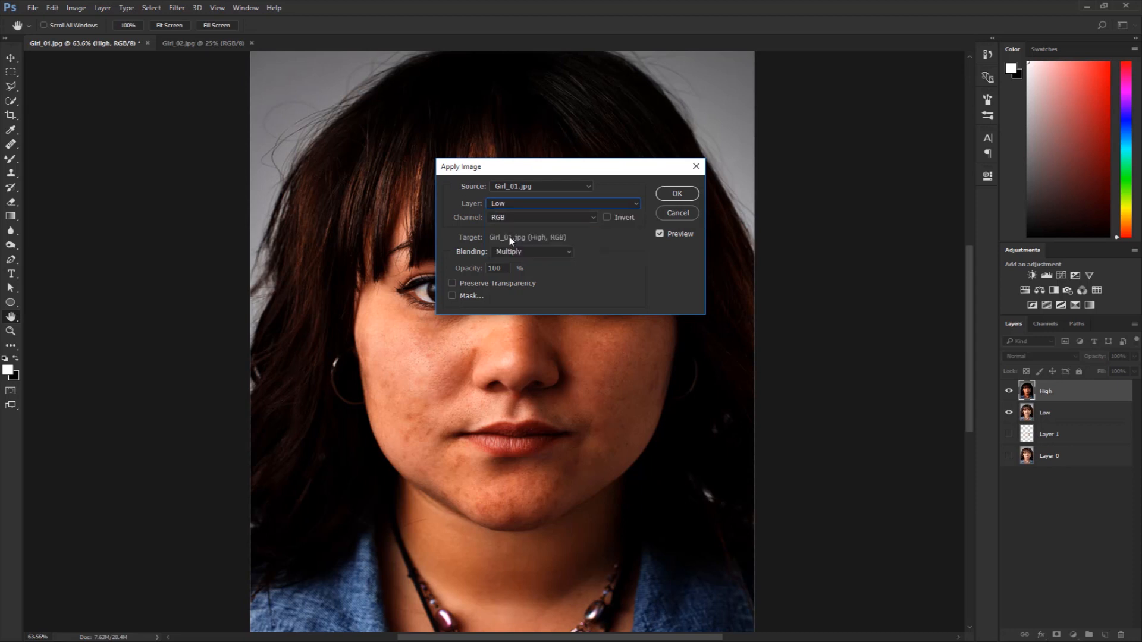
left_click(518, 252)
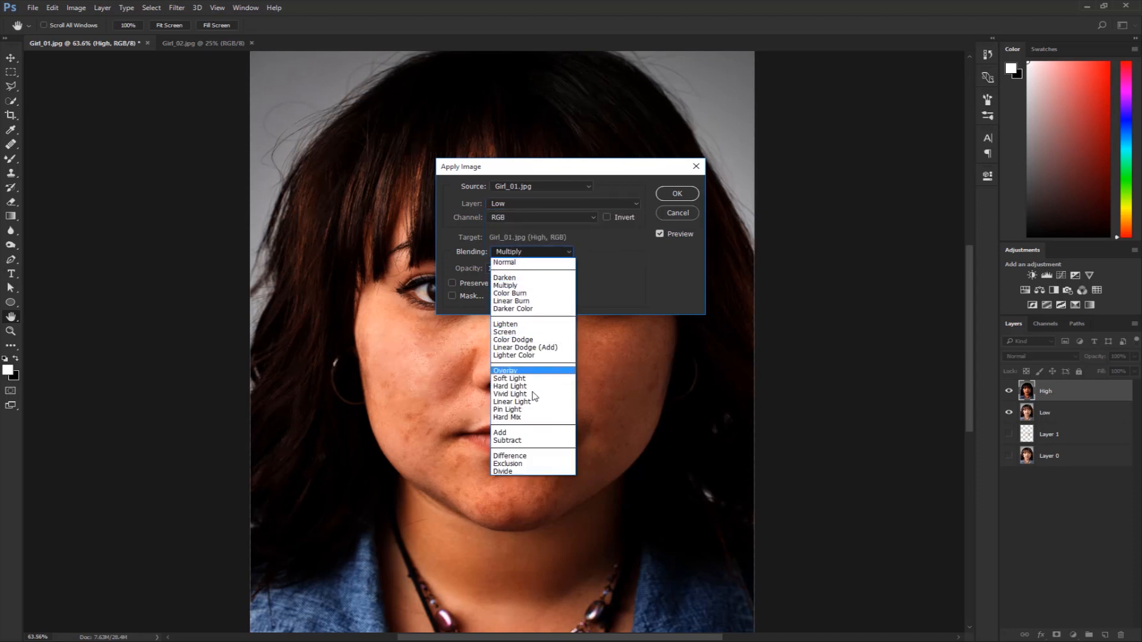
left_click(538, 443)
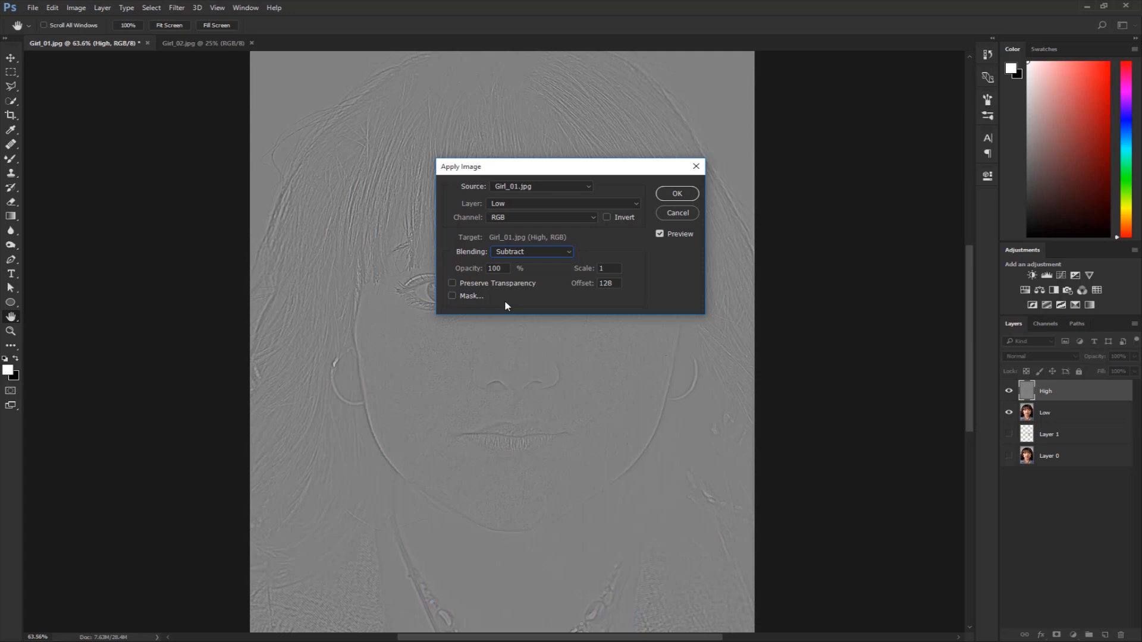
left_click(592, 269)
left_click(585, 286)
left_click(666, 195)
key("j")
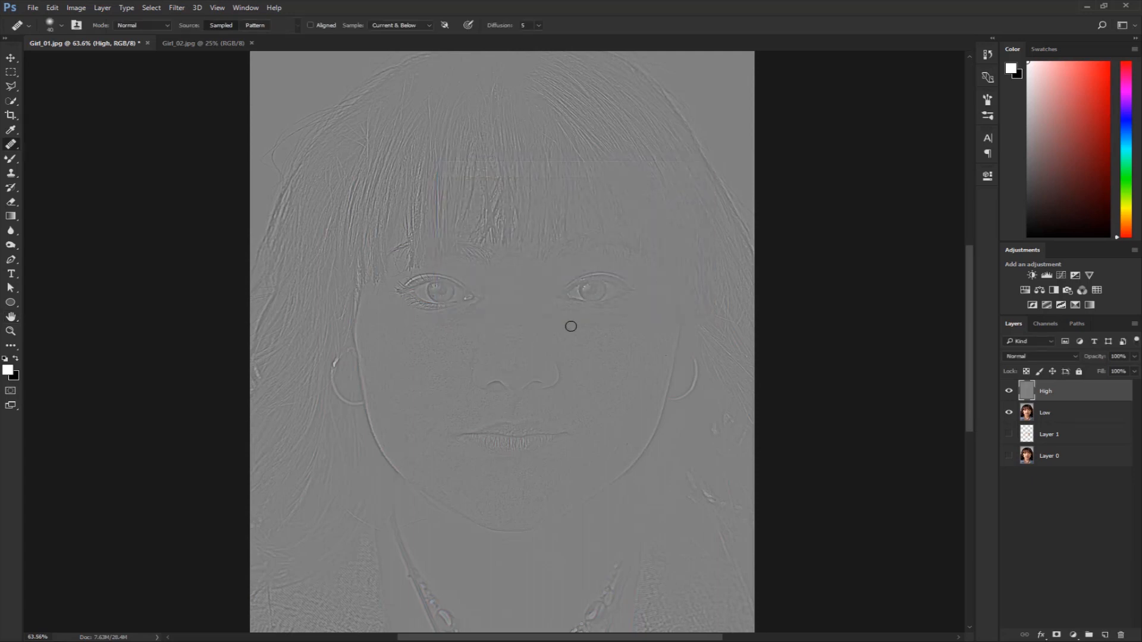
Change the High layer's blend mode to Linear Light.
left_click_drag(454, 349, 509, 373)
left_click_drag(585, 340, 460, 401)
left_click_drag(527, 385, 515, 387)
left_click_drag(519, 389, 510, 267)
left_click(1041, 357)
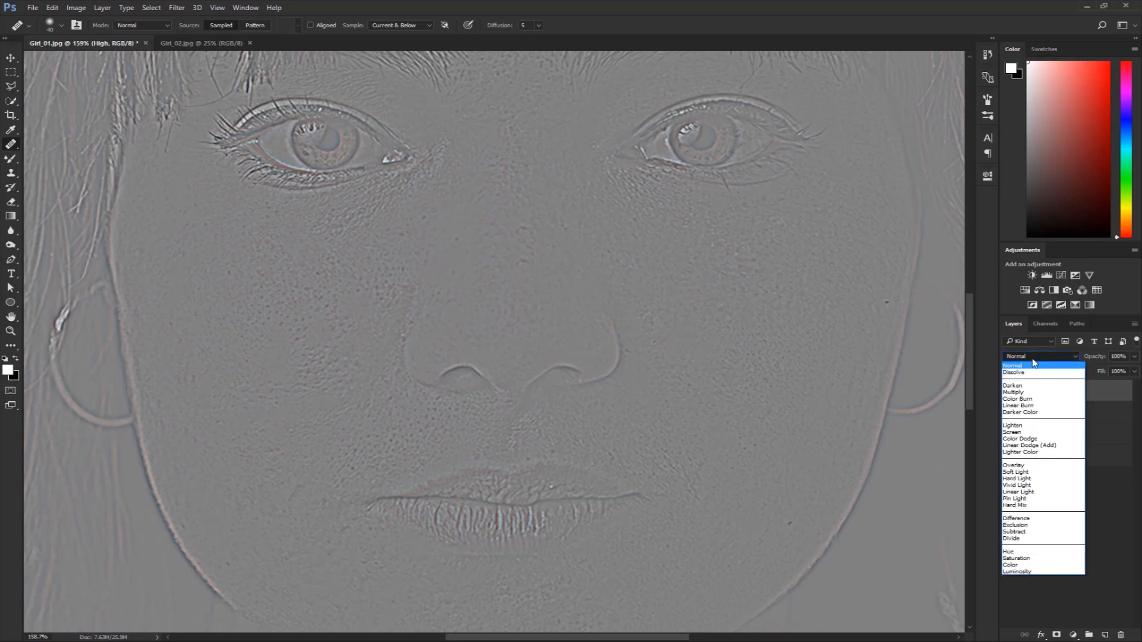
left_click(1020, 493)
key("ctrl+0")
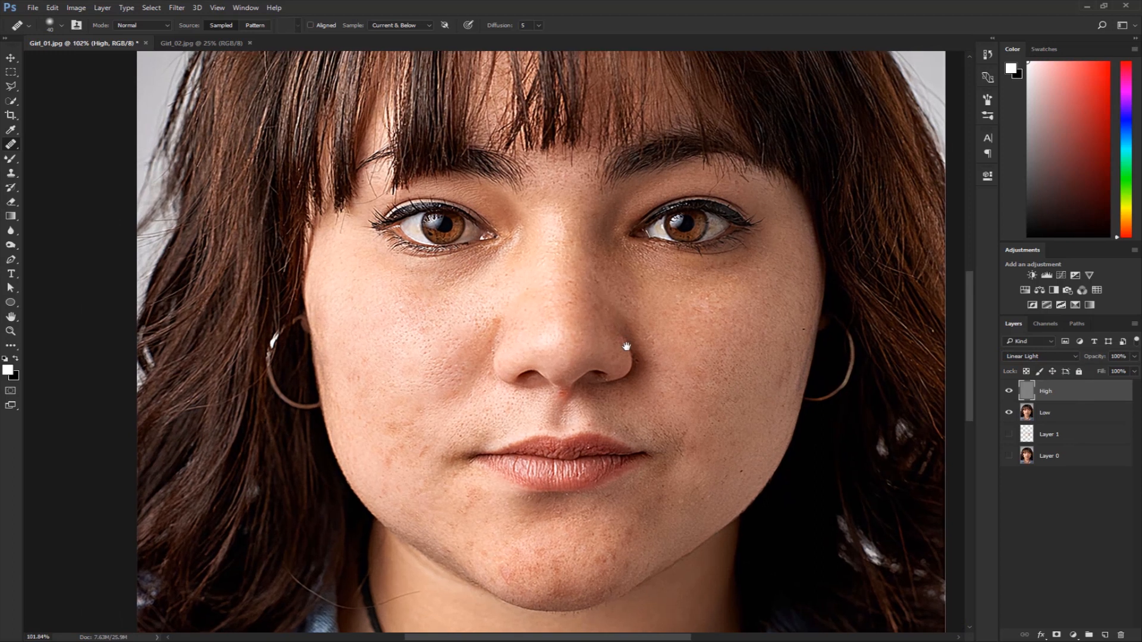
scroll(622, 328, "up", 3)
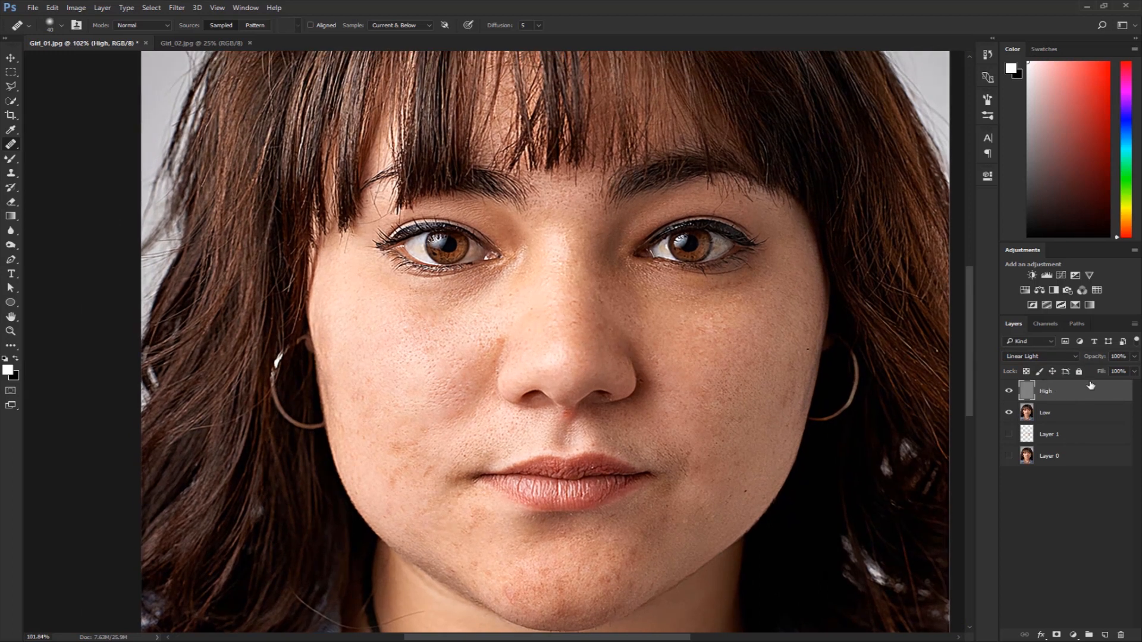
Lower the High layer's opacity to 78% and compare the result with the original Layer 0.
left_click(1134, 356)
left_click_drag(1133, 369, 1123, 372)
scroll(672, 350, "down", 3)
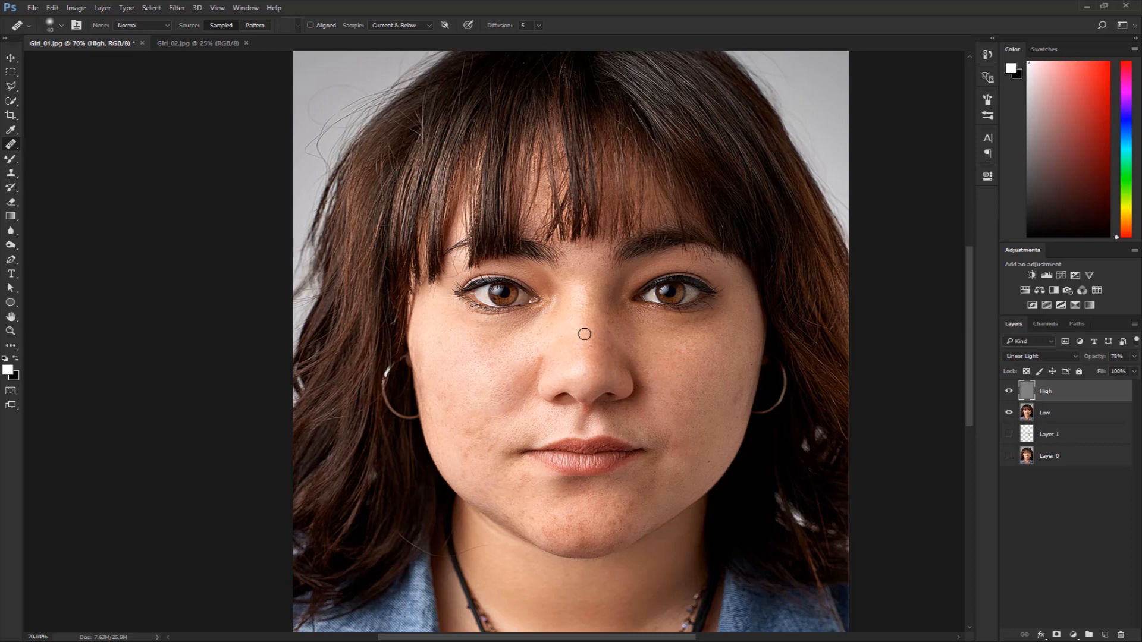
left_click(1009, 455, "alt")
left_click(1010, 455, "alt")
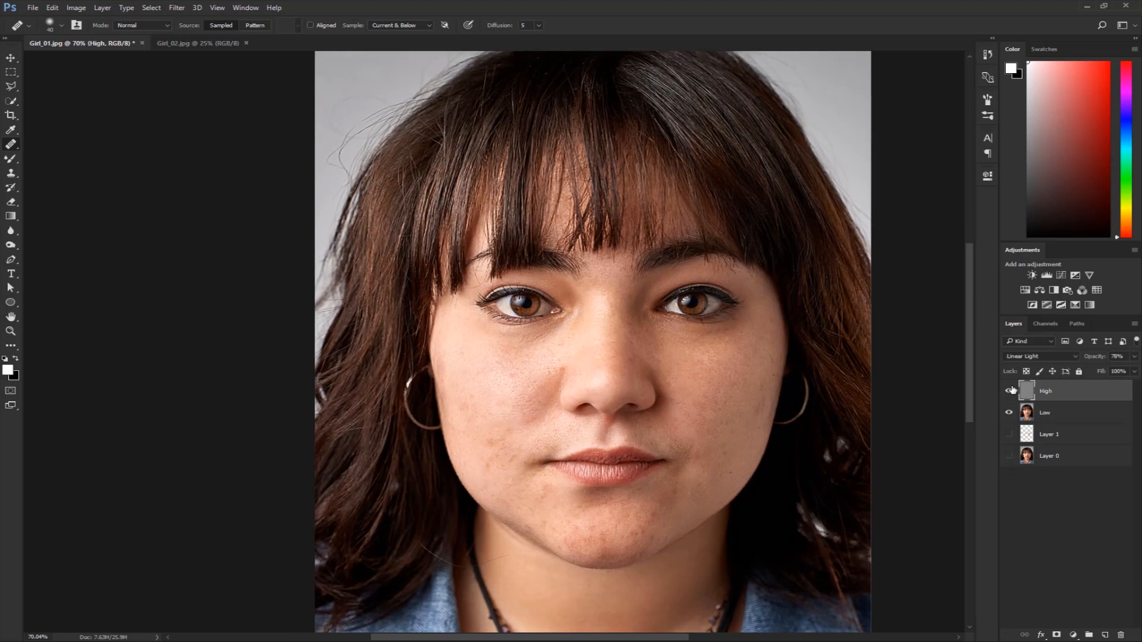
Hide High to examine the blurred Low layer close up, and show High again with Low selected.
left_click(1009, 391)
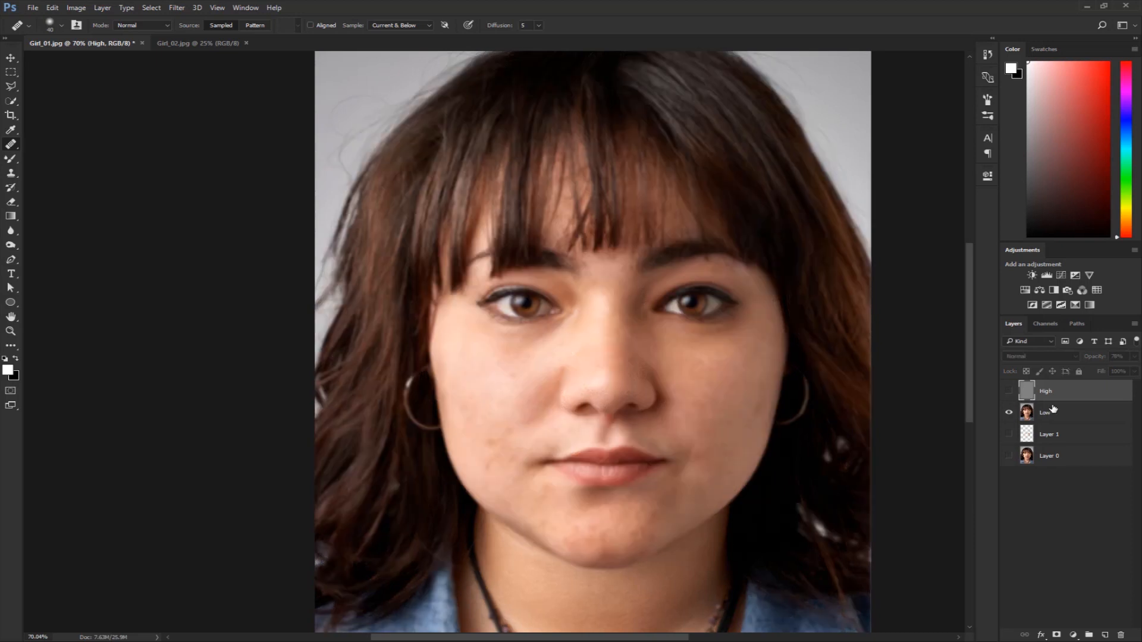
left_click(1050, 412)
scroll(688, 397, "up", 1)
left_click_drag(689, 397, 698, 374)
left_click_drag(568, 351, 553, 293)
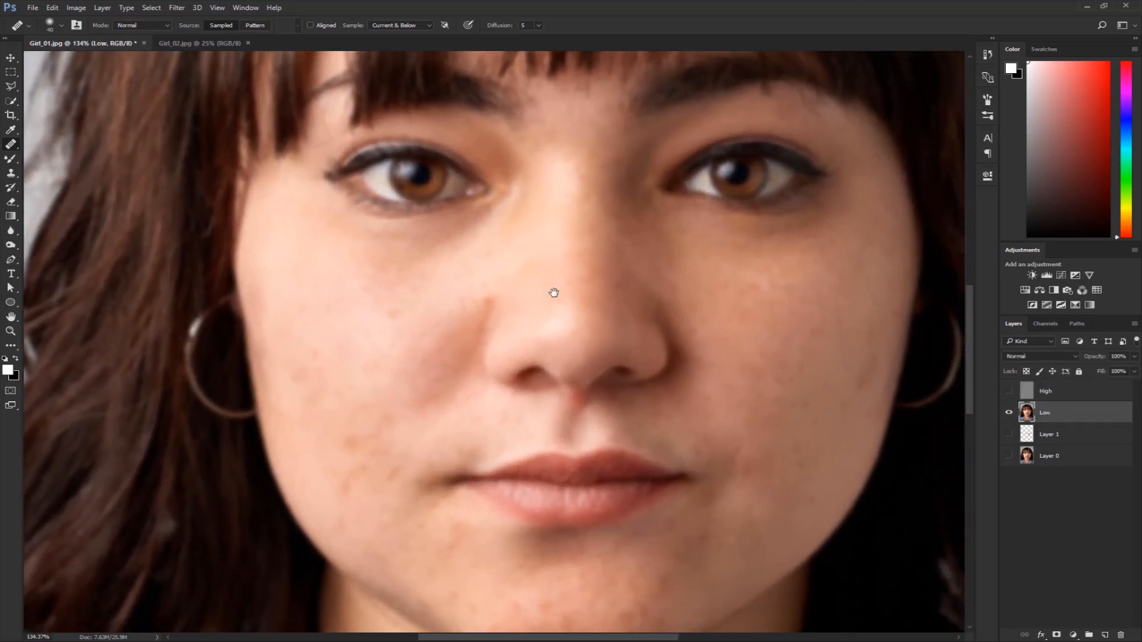
left_click(1009, 392)
left_click(1056, 393)
left_click(1059, 416)
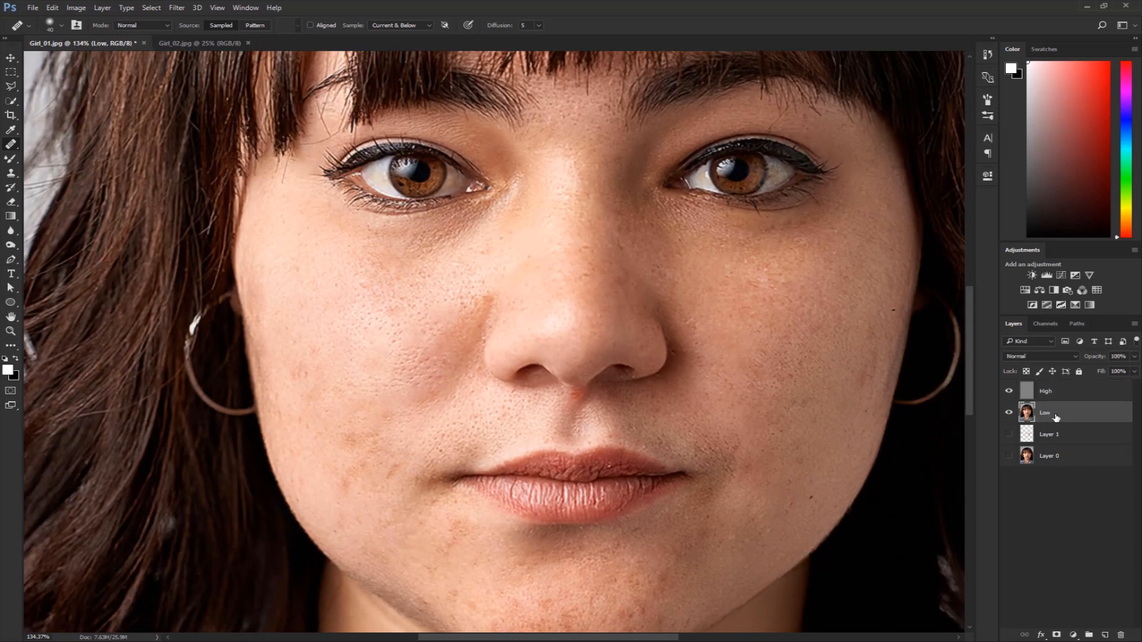
Switch to the Mixer Brush at size 70 and start smoothing the uneven cheek skin beside the nose on the Low layer.
left_click_drag(11, 159, 53, 160)
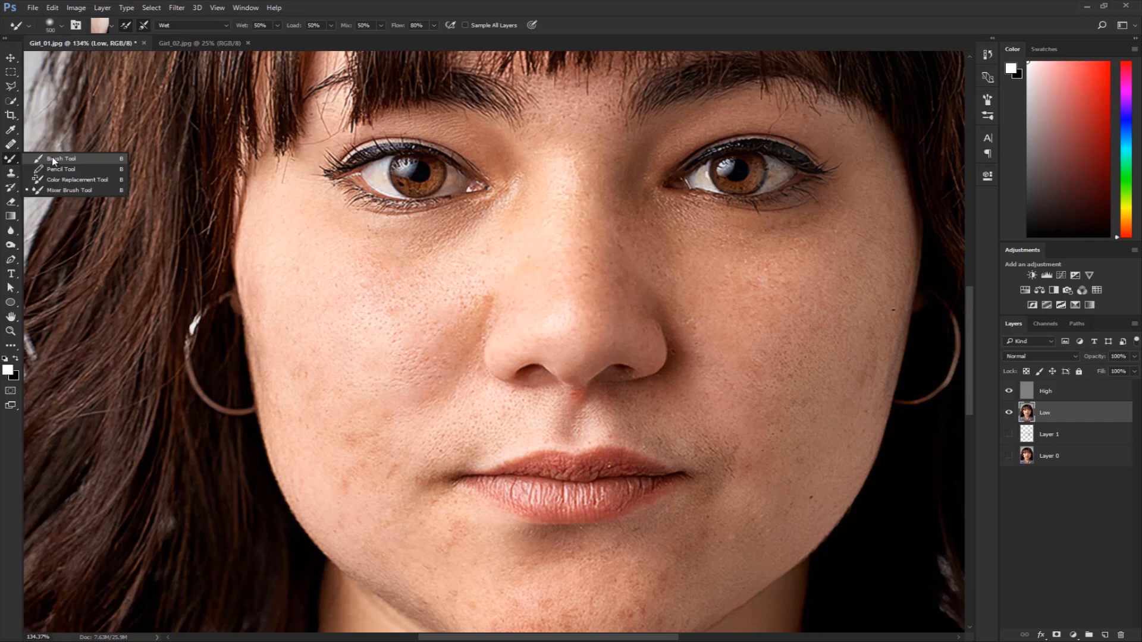
left_click(71, 191)
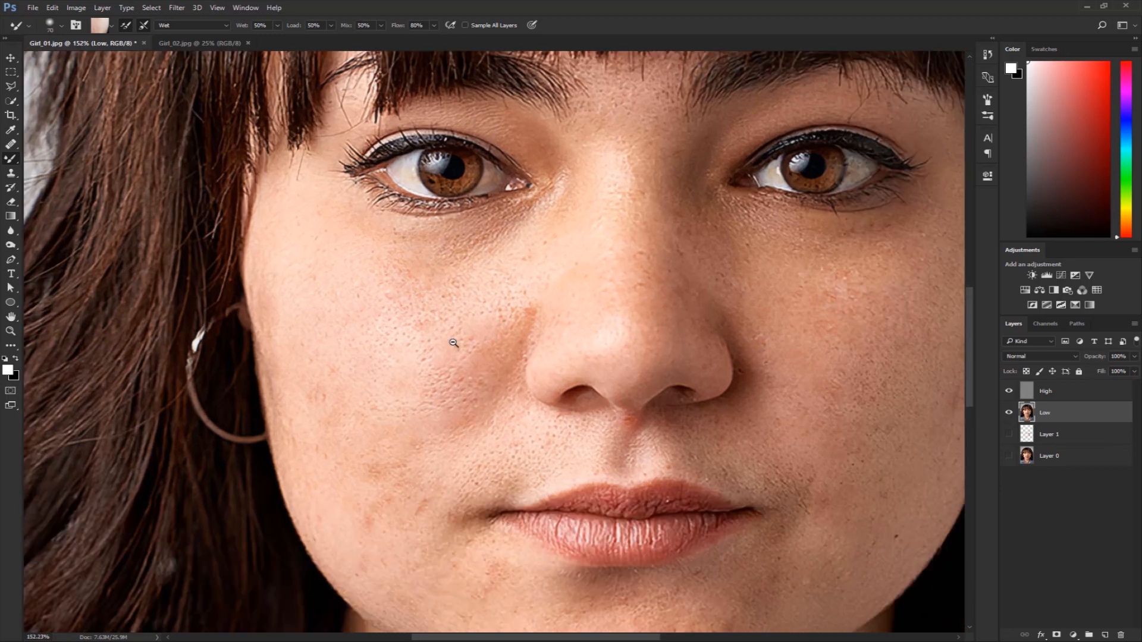
left_click_drag(446, 343, 414, 307)
left_click_drag(512, 318, 467, 329)
left_click_drag(489, 337, 446, 316)
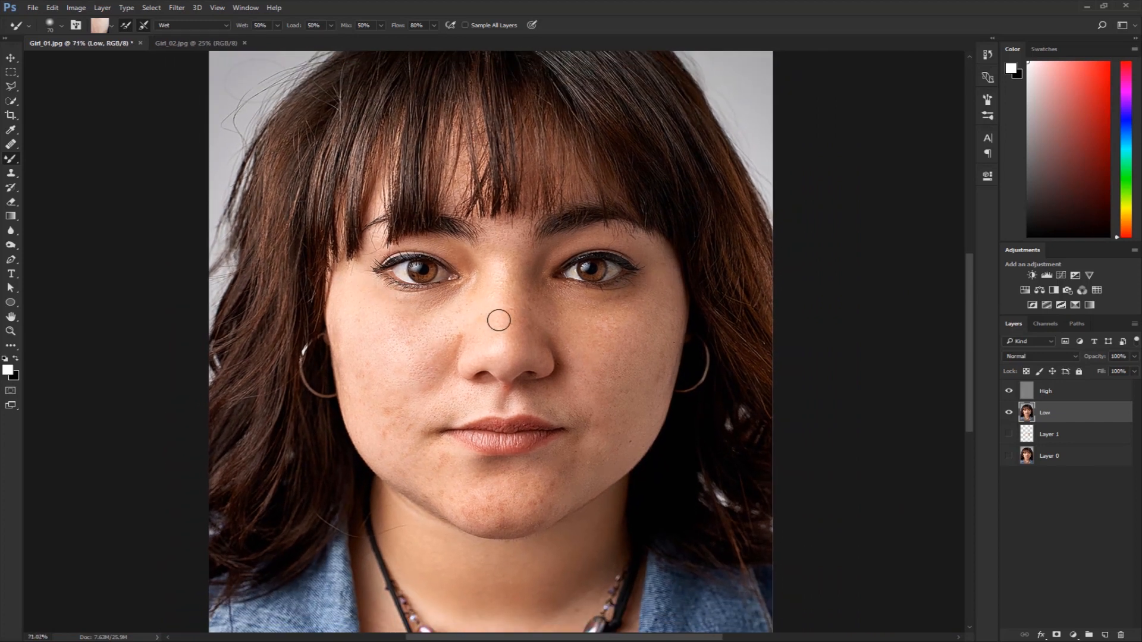
left_click_drag(468, 360, 484, 374)
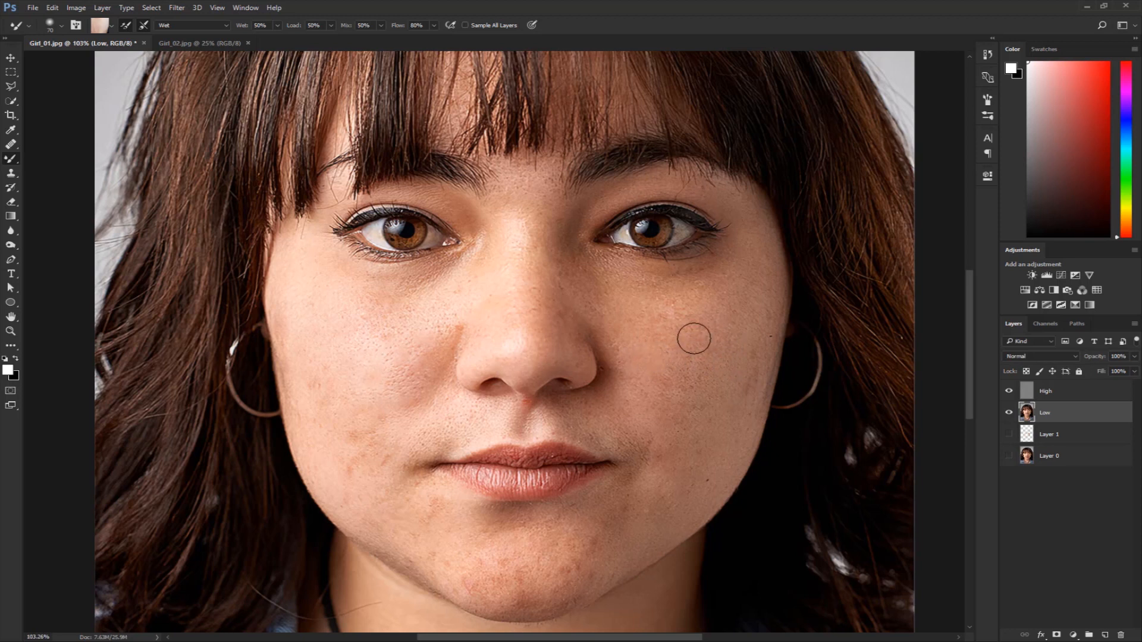
scroll(344, 350, "up", 4)
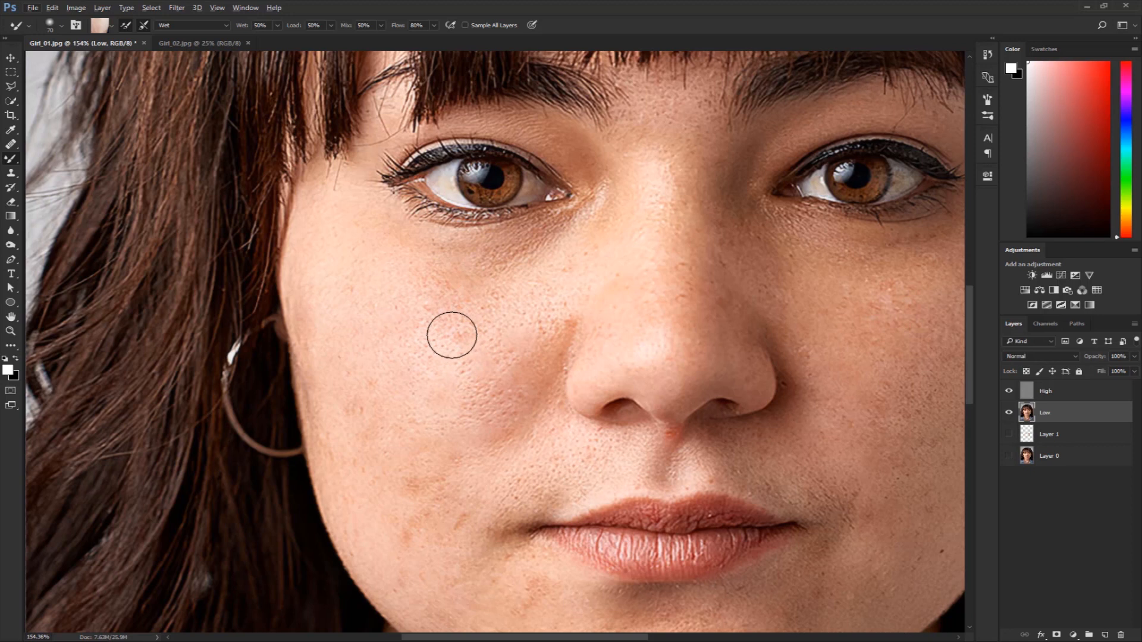
left_click(460, 352, "alt")
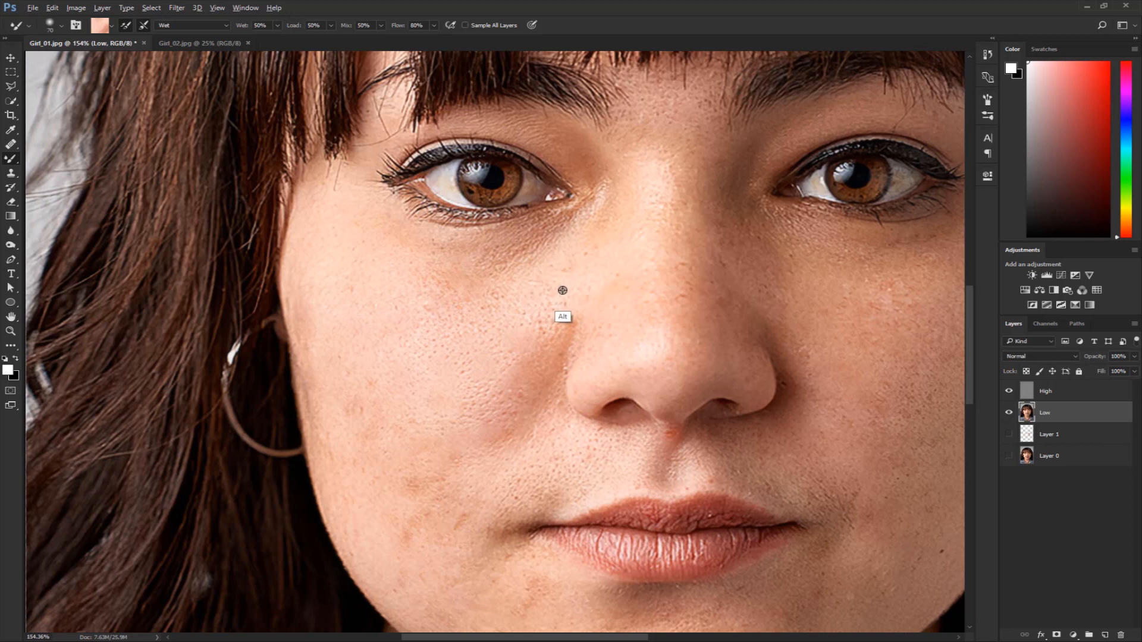
Sample nearby skin tones and blend the blotches along the cheek, from the nose out to the temple and jaw, on Low.
left_click(562, 287, "alt")
mouse_move(553, 297)
left_mouse_down()
mouse_move(550, 286)
mouse_move(455, 273)
mouse_move(566, 245)
mouse_move(546, 259)
left_mouse_up()
left_click(504, 284, "alt")
left_click(394, 360, "alt")
mouse_move(379, 394)
left_mouse_down()
mouse_move(351, 409)
mouse_move(351, 426)
mouse_move(341, 408)
left_mouse_up()
left_click(348, 414, "alt")
left_click(314, 260, "alt")
scroll(454, 411, "down", 4)
left_click_drag(451, 394, 415, 331)
left_click(362, 453, "alt")
Blend the uneven tones across the chin, around the mouth and up the opposite cheek with resampled skin colors.
mouse_move(433, 441)
left_mouse_down()
mouse_move(502, 477)
mouse_move(591, 571)
mouse_move(641, 525)
left_mouse_up()
mouse_move(534, 491)
left_mouse_down()
mouse_move(561, 485)
mouse_move(559, 474)
mouse_move(491, 480)
mouse_move(580, 477)
mouse_move(547, 484)
mouse_move(561, 496)
left_mouse_up()
left_click(487, 480, "alt")
left_click(517, 490, "alt")
left_click_drag(524, 491, 542, 489)
left_click(510, 489, "alt")
left_click(708, 462, "alt")
mouse_move(734, 379)
left_mouse_down()
mouse_move(727, 354)
mouse_move(748, 343)
left_mouse_up()
Smooth the color transitions over the nose, the upper-lip area and the skin around the eyes on Low.
left_click(558, 415, "alt")
left_click(533, 311, "alt")
left_click_drag(554, 400, 563, 244)
left_click(602, 318, "alt")
left_click_drag(601, 339, 616, 390)
left_click_drag(726, 405, 683, 423)
left_click_drag(658, 293, 586, 317)
left_click(377, 262, "alt")
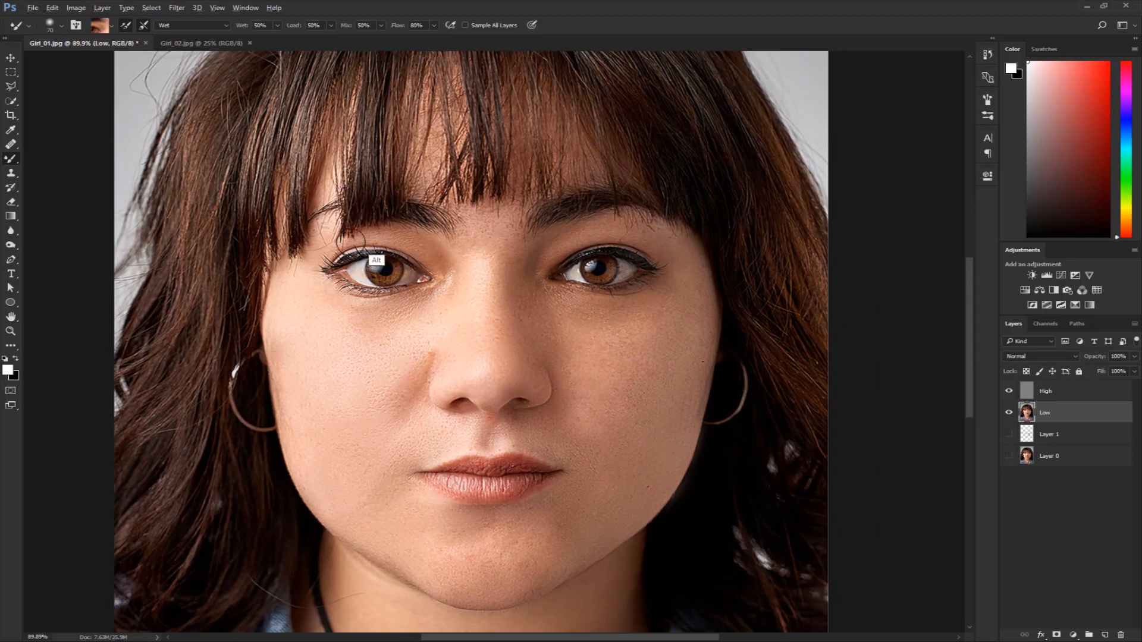
Enlarge the Mixer Brush to 125 and blend the larger skin area of the shaded lower cheek.
scroll(411, 265, "up", 3)
scroll(481, 408, "down", 5)
key("bracketright")
key("bracketright")
key("bracketright")
key("bracketright")
left_click(612, 482, "alt")
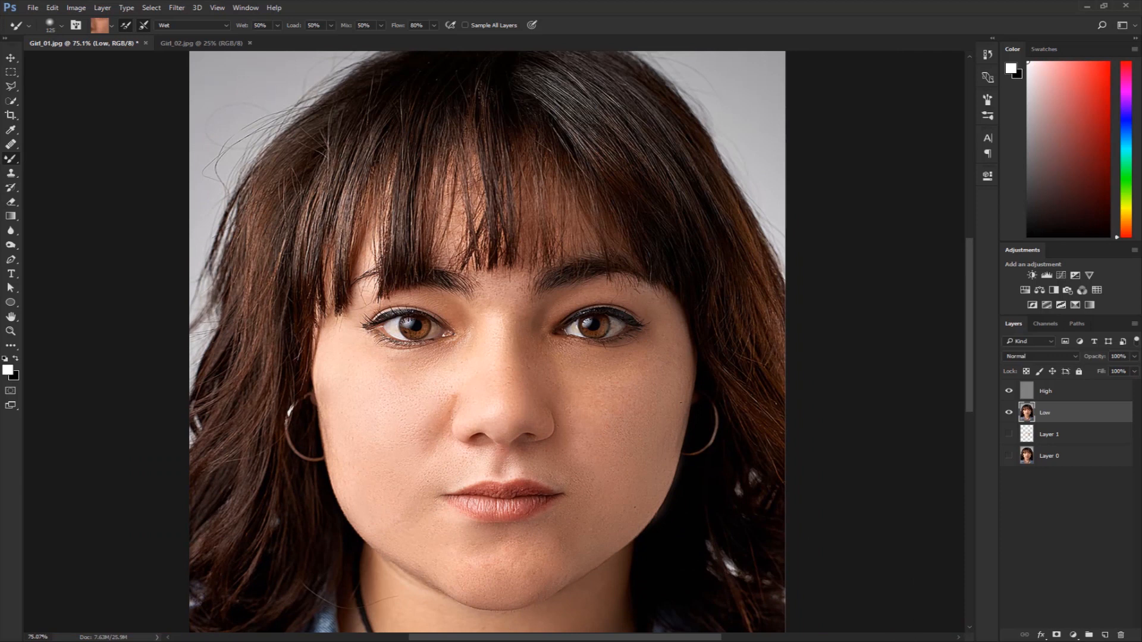
Compare the smoothed portrait with the original by showing only Layer 0 and restoring the High and Low layers.
left_click(1008, 459, "alt")
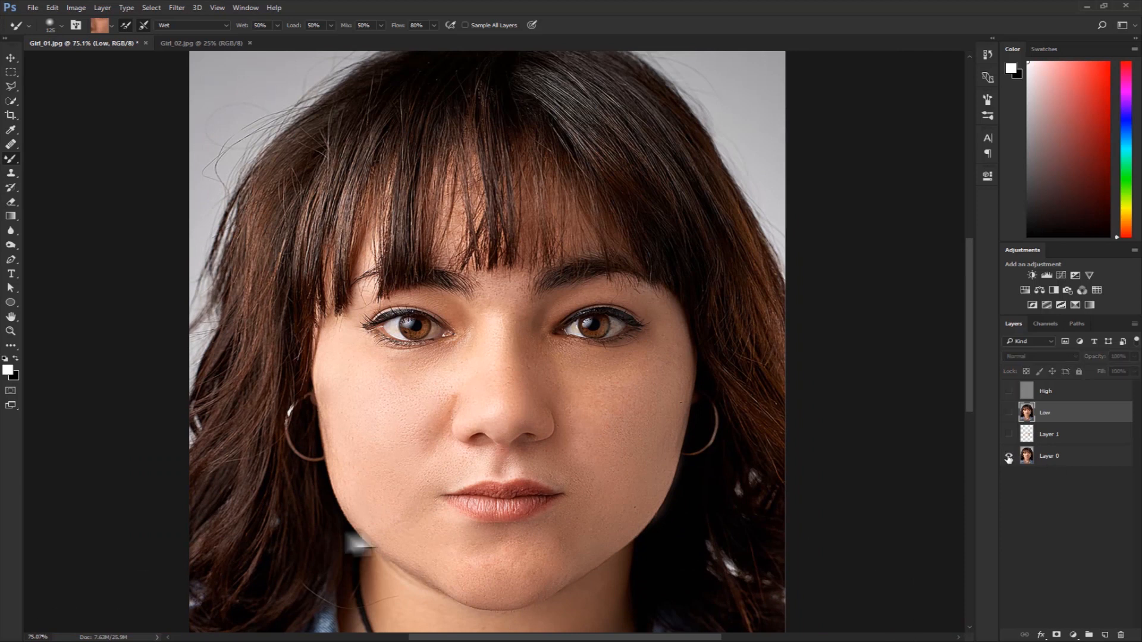
left_click(1008, 459, "alt")
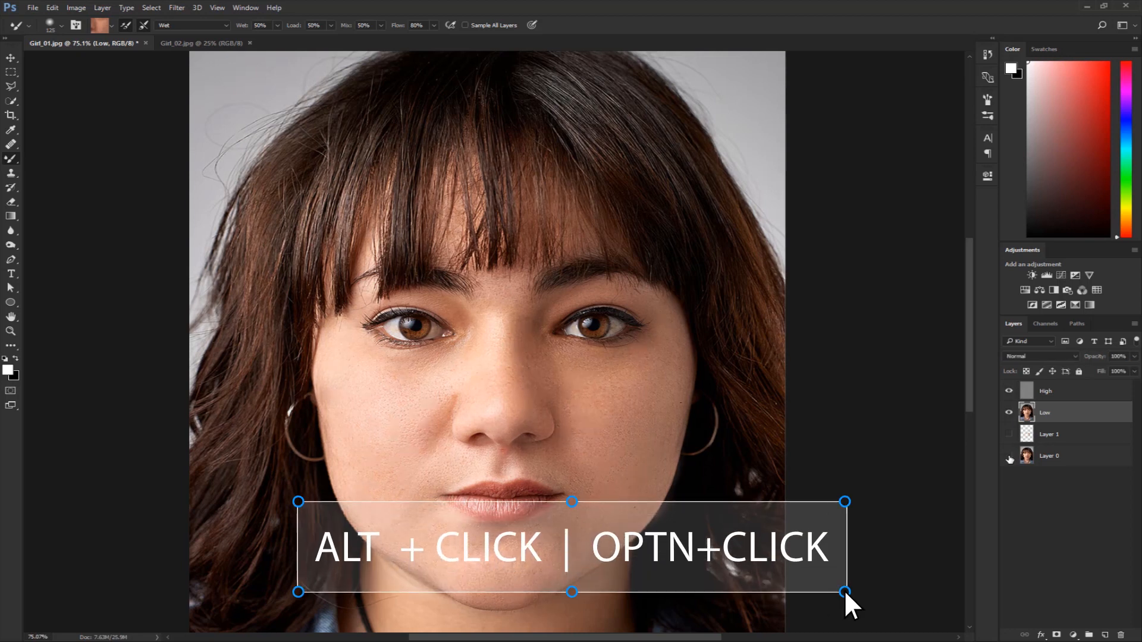
left_click(1009, 459, "alt")
left_click(1009, 459, "alt")
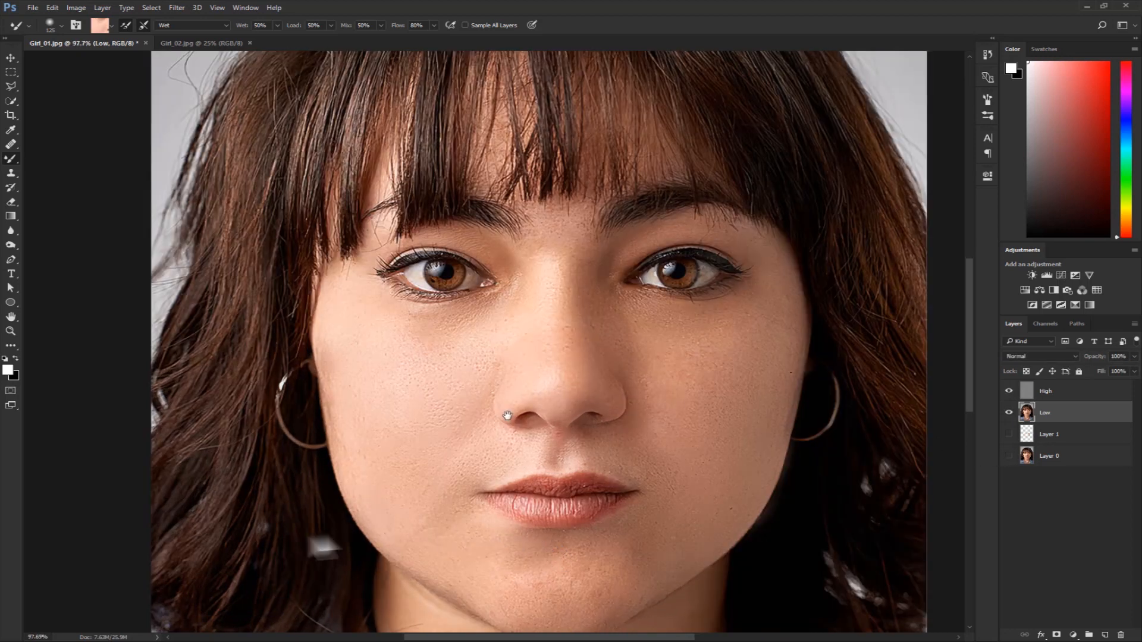
left_click_drag(325, 548, 303, 549)
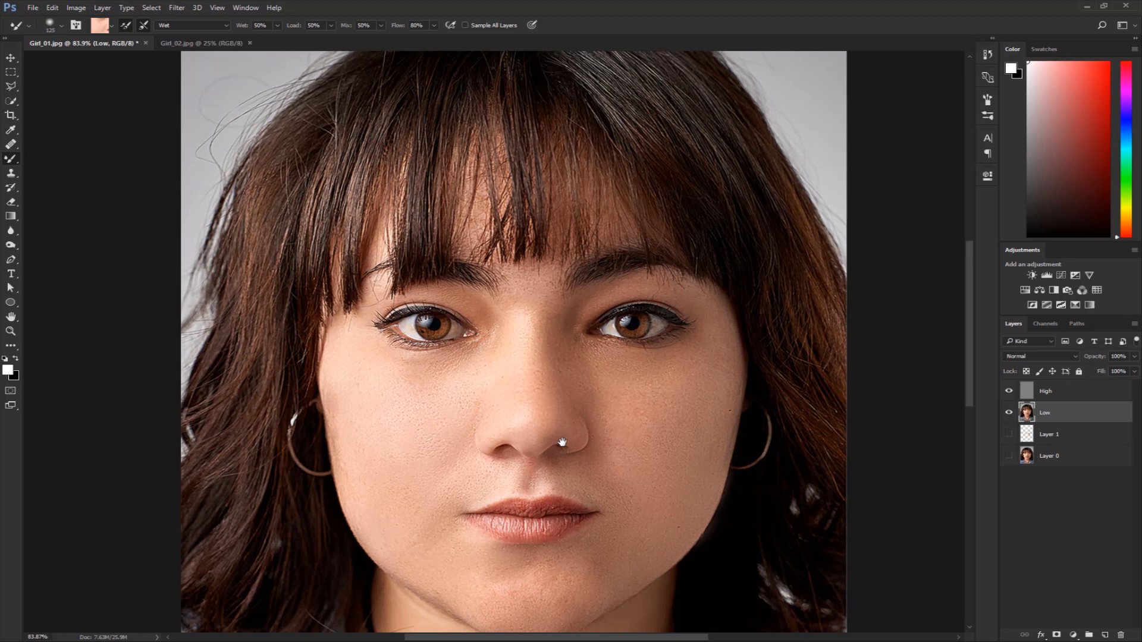
Examine the shaded cheek close up with High hidden and shown to find which layer holds the remaining dark spots.
left_click_drag(556, 449, 563, 437)
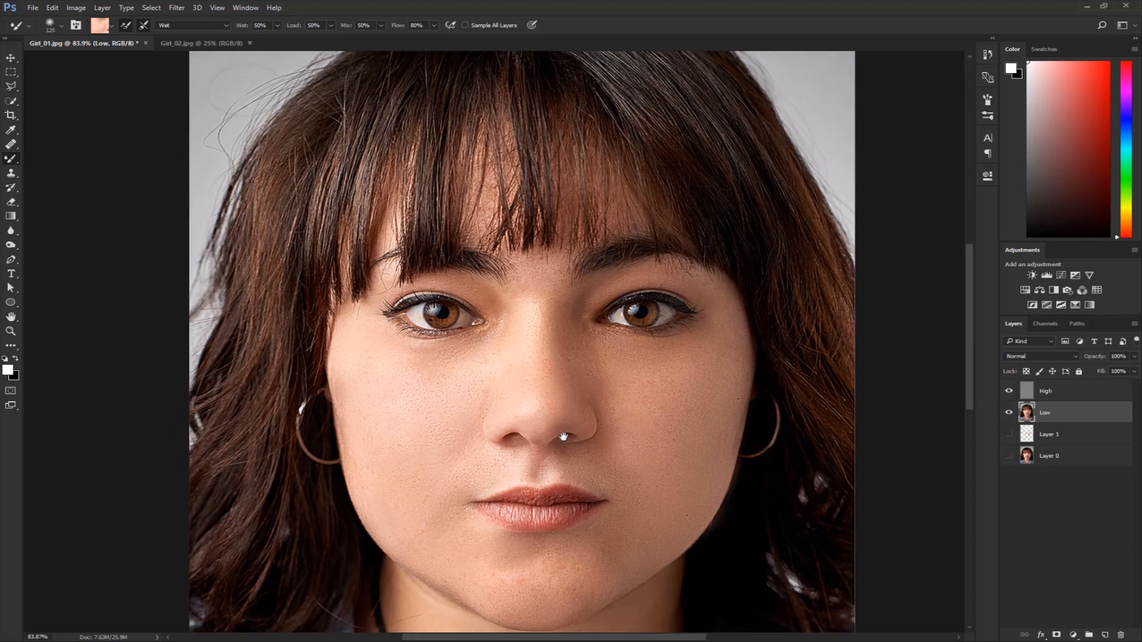
left_click_drag(657, 475, 615, 454)
left_click_drag(690, 393, 737, 443)
left_click_drag(718, 393, 709, 355)
left_click_drag(599, 512, 624, 363)
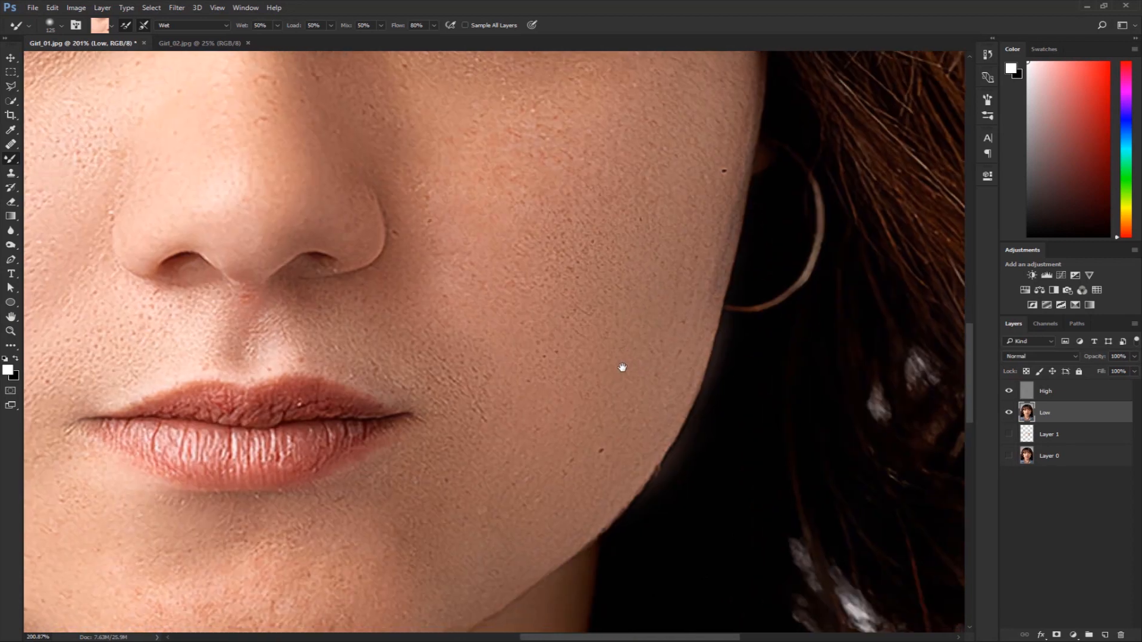
left_click(1010, 392)
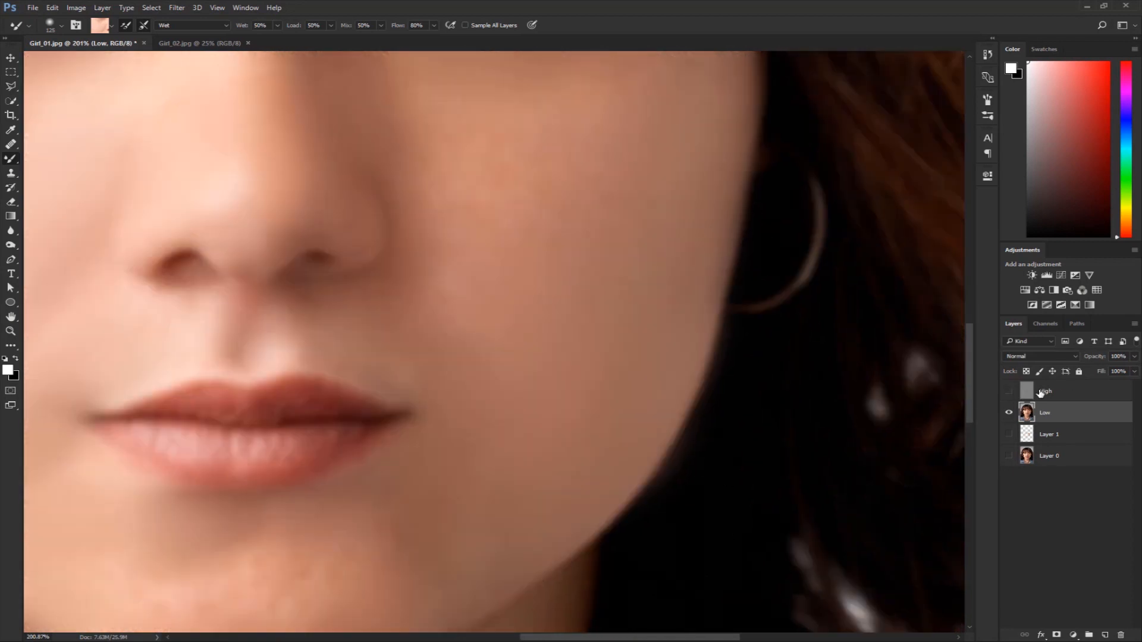
left_click(1008, 392)
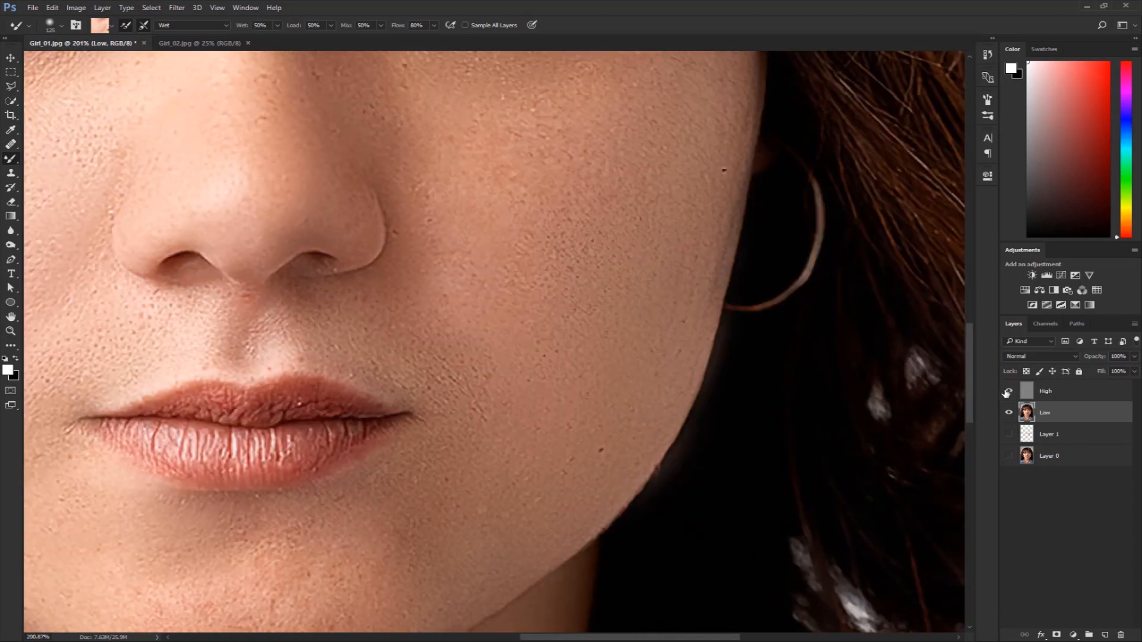
Select the High layer, isolate its visibility and raise its opacity to the maximum for working on the cheek texture.
left_click(1064, 394)
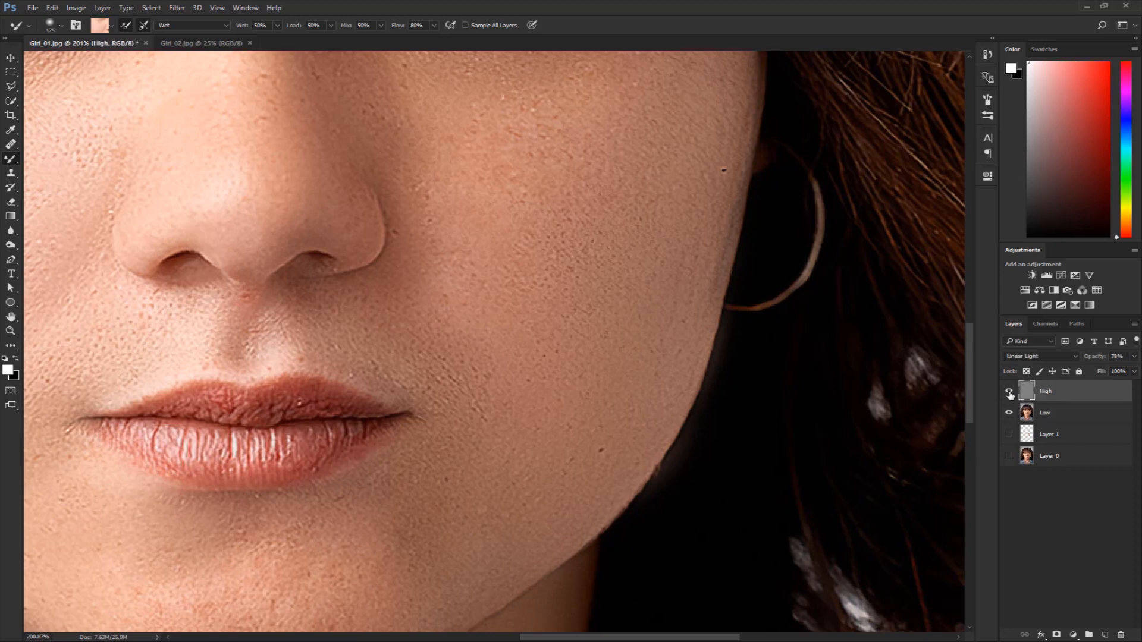
left_click(1009, 393, "alt")
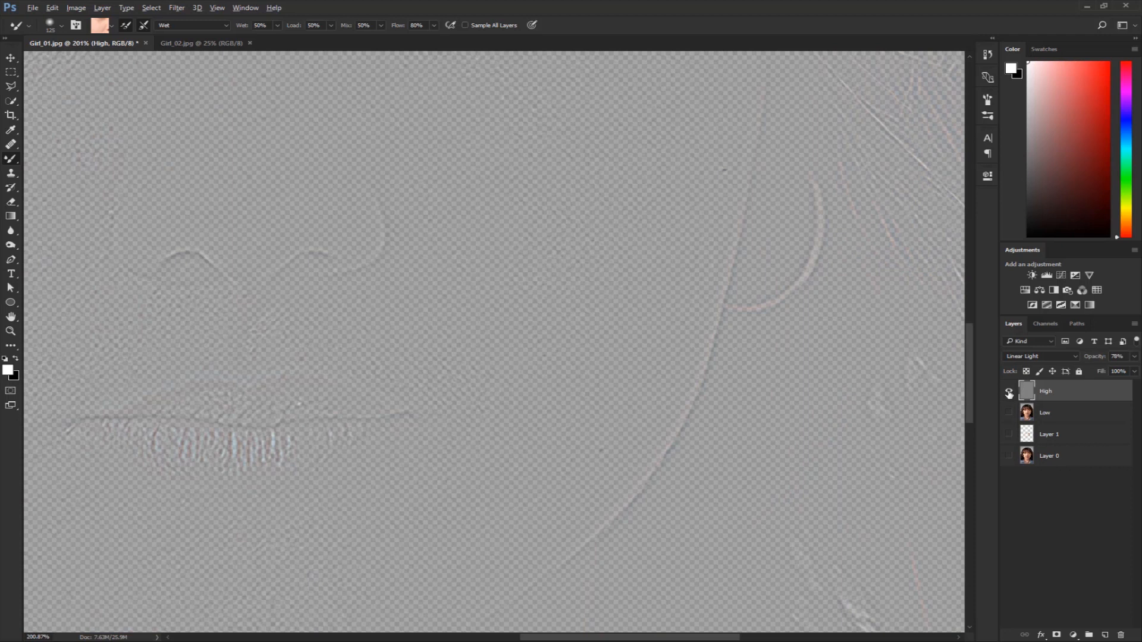
left_click(1009, 392, "alt")
left_click(1135, 357)
left_click_drag(1125, 371, 1139, 372)
mouse_move(732, 297)
left_mouse_down()
mouse_move(702, 352)
mouse_move(704, 381)
left_mouse_up()
scroll(724, 344, "up", 3)
left_click_drag(709, 329, 711, 349)
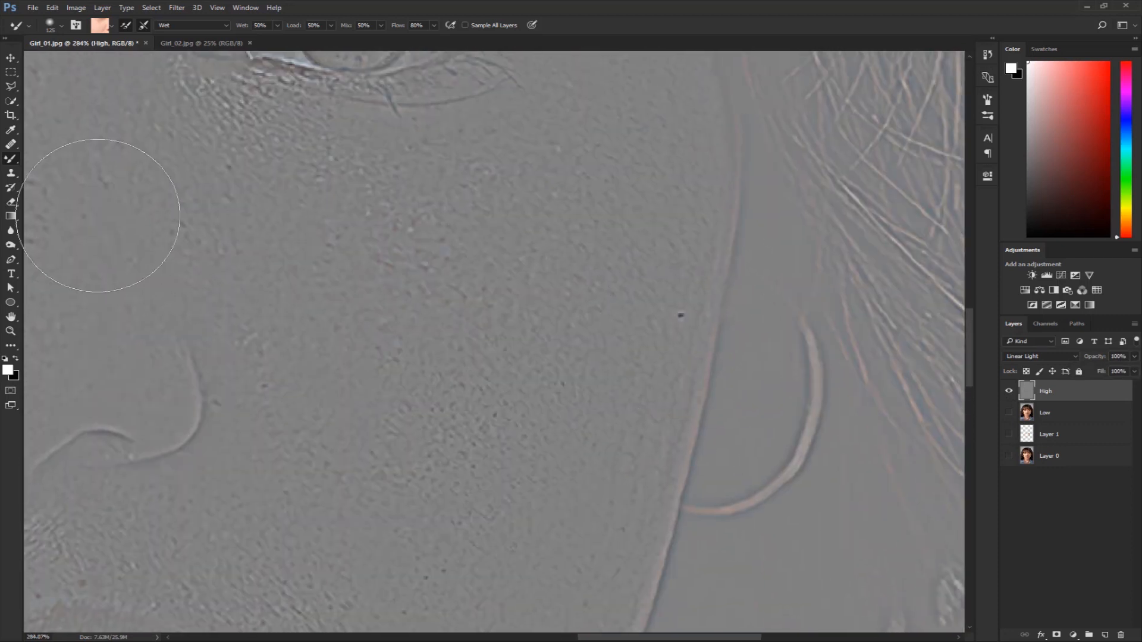
Clone clean skin texture over the dark spots on the High layer's cheek area with the Clone Stamp tool.
left_click(11, 172)
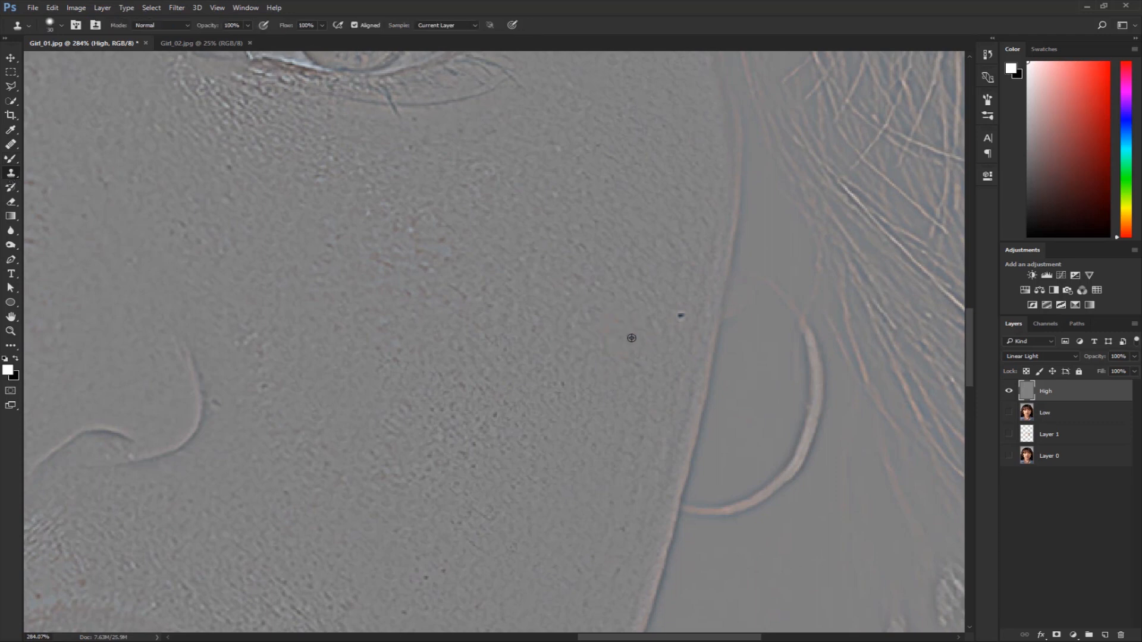
left_click_drag(563, 413, 713, 227)
left_click_drag(179, 357, 553, 467)
Show the Low layer again, select it, and compare the full retouched portrait with the original Layer 0.
left_click(1135, 357)
left_click(1009, 412)
left_click(1065, 413)
scroll(551, 384, "down", 10)
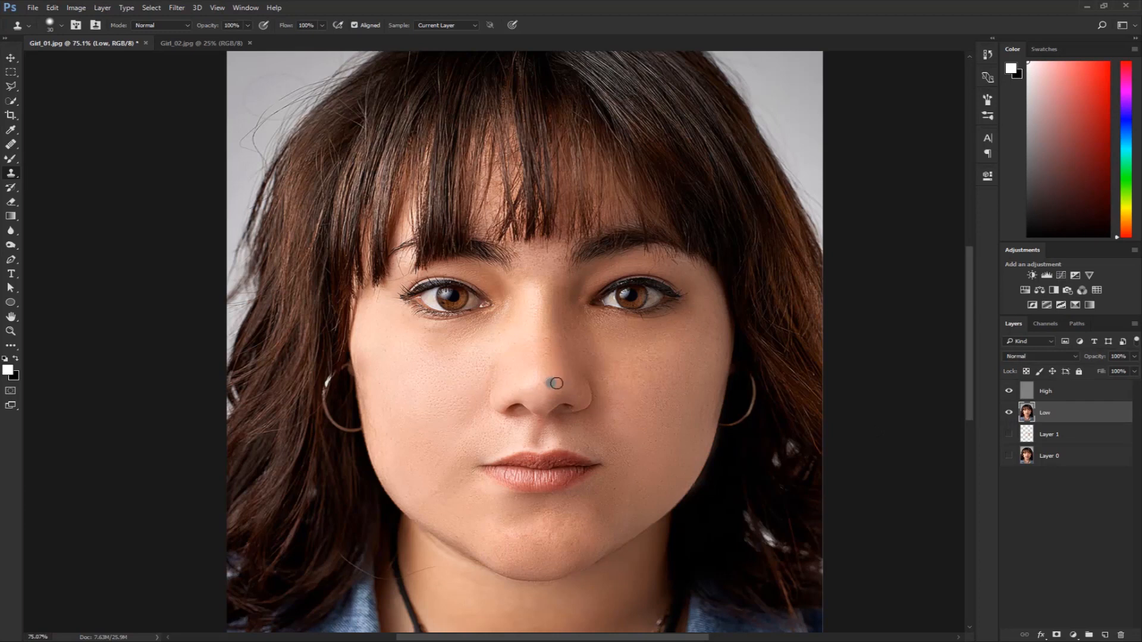
left_click(1009, 455, "alt")
left_click(1009, 455, "alt")
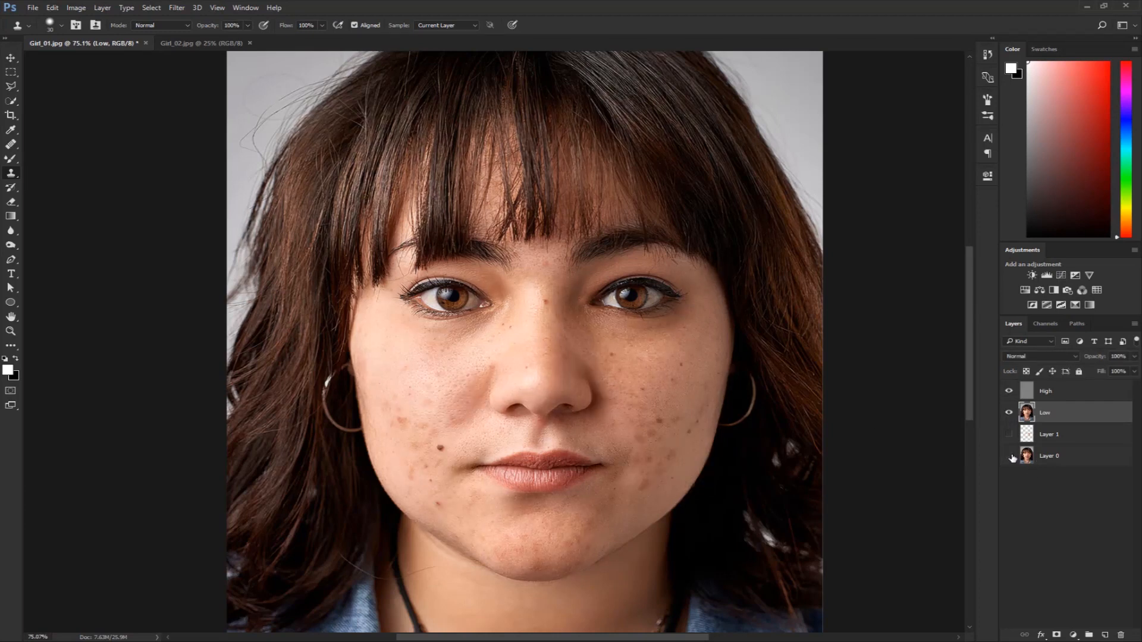